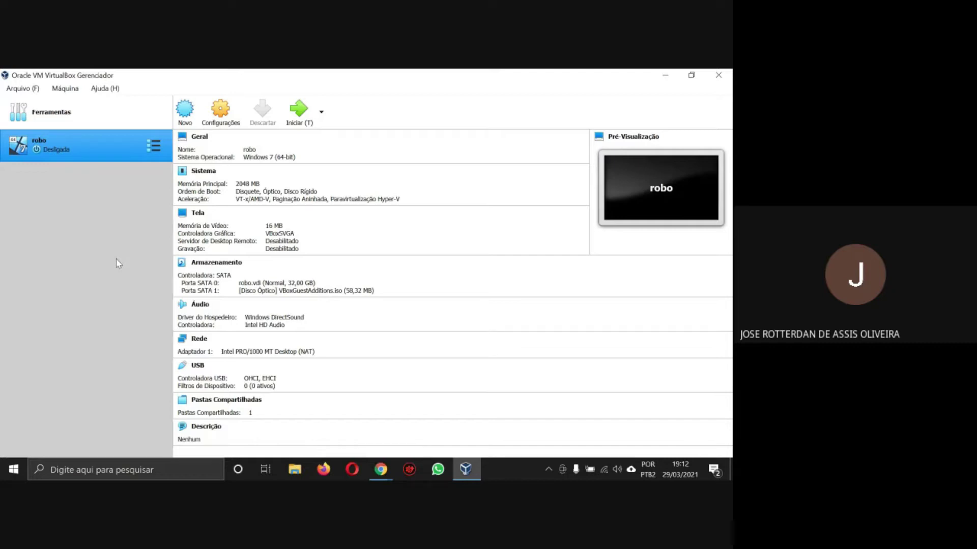
- Create a new machine named windows7 with version Windows 7 (64-bit)
left_click(195, 119)
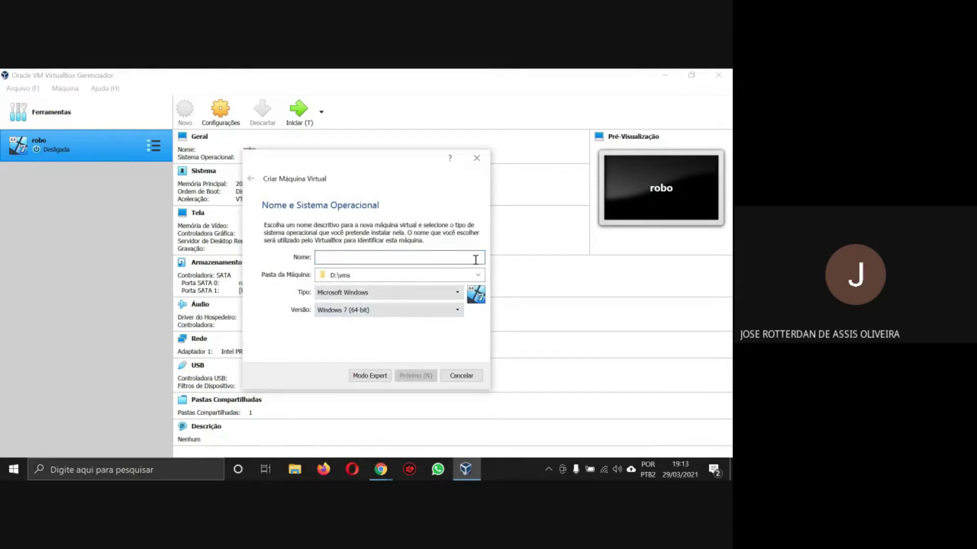
type("wind")
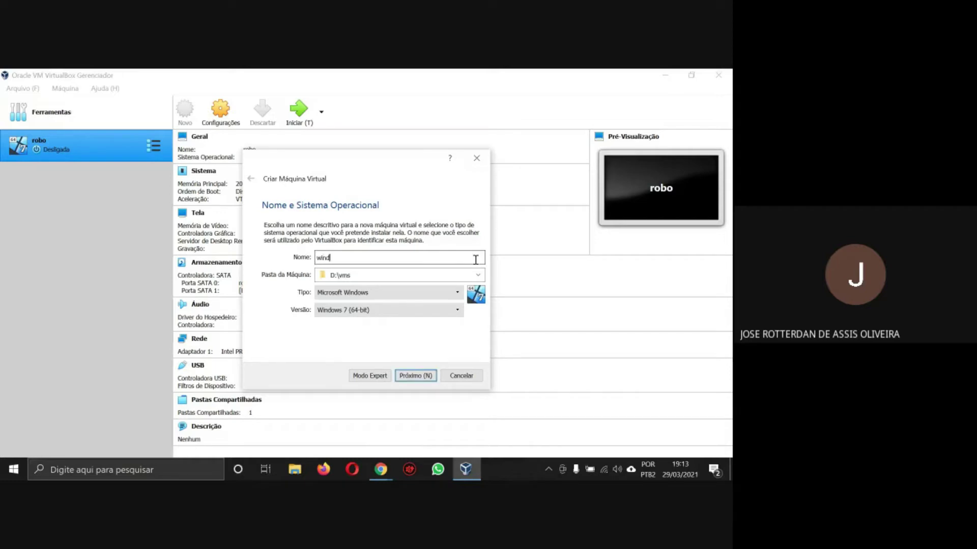
type("ows7")
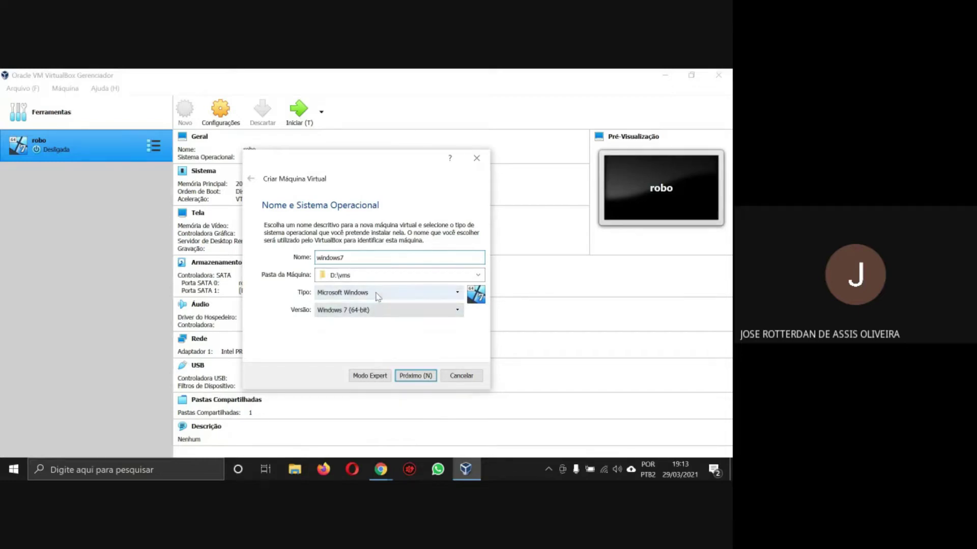
left_click(381, 312)
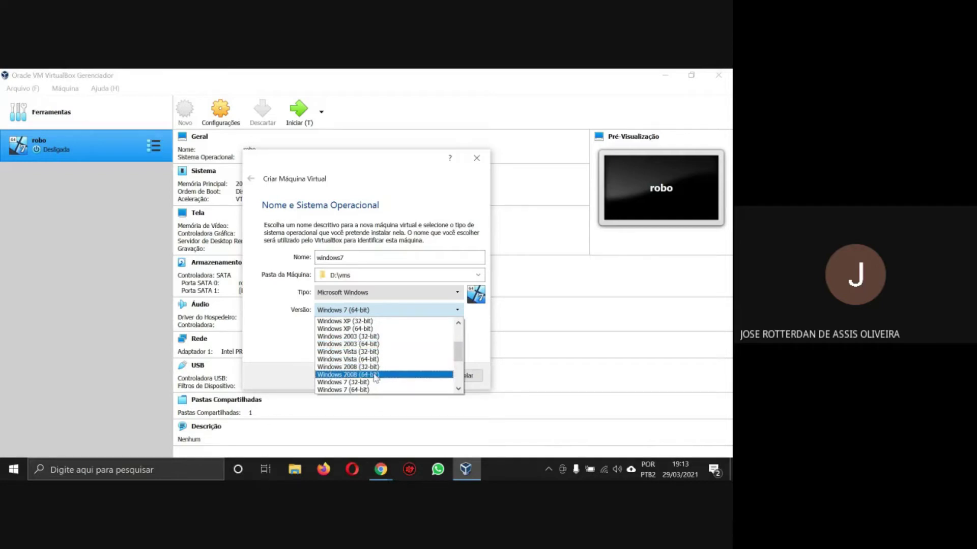
scroll(376, 361, "down", 2)
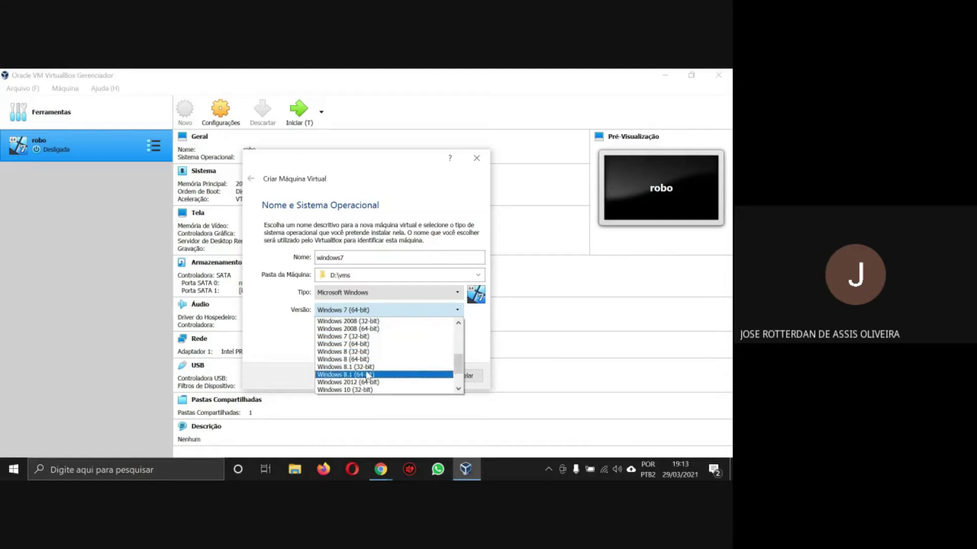
scroll(368, 381, "down", 2)
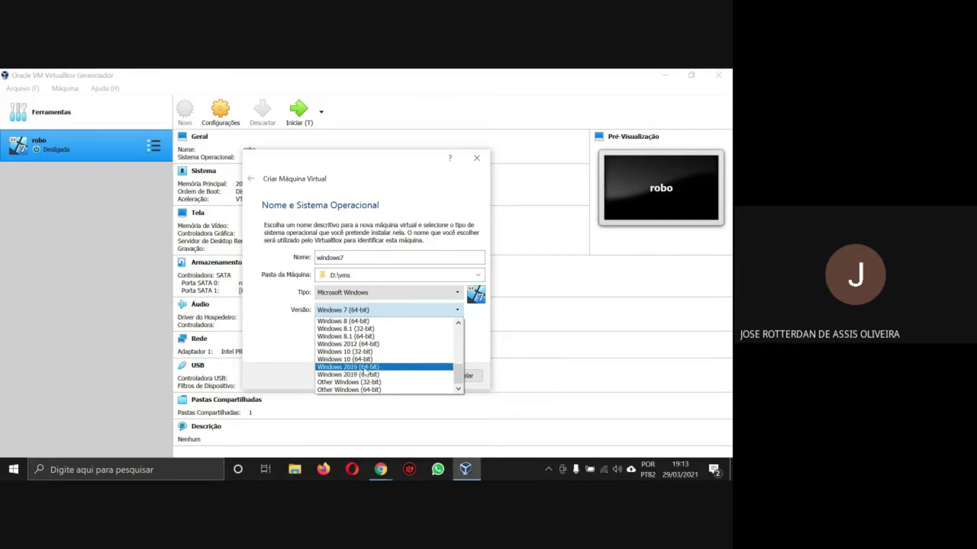
scroll(364, 368, "up", 1)
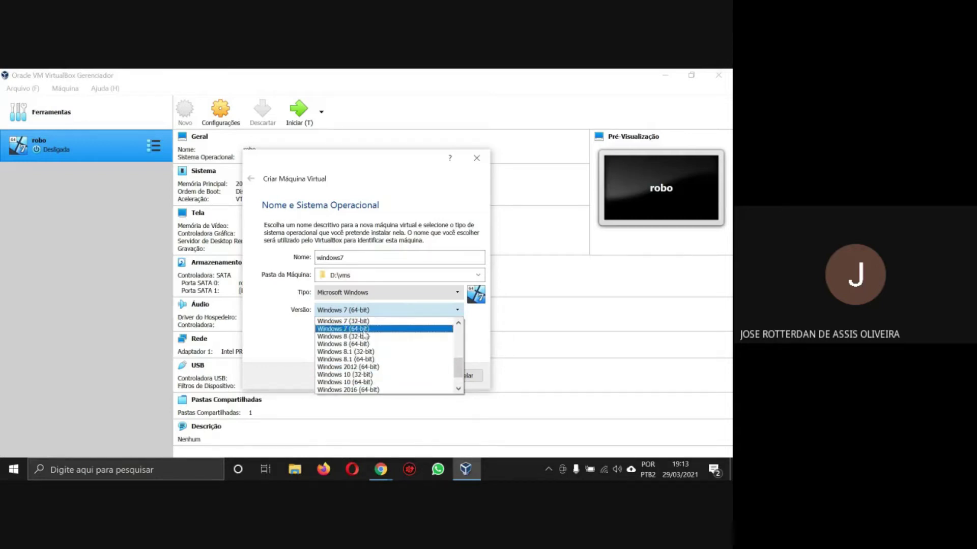
left_click(365, 329)
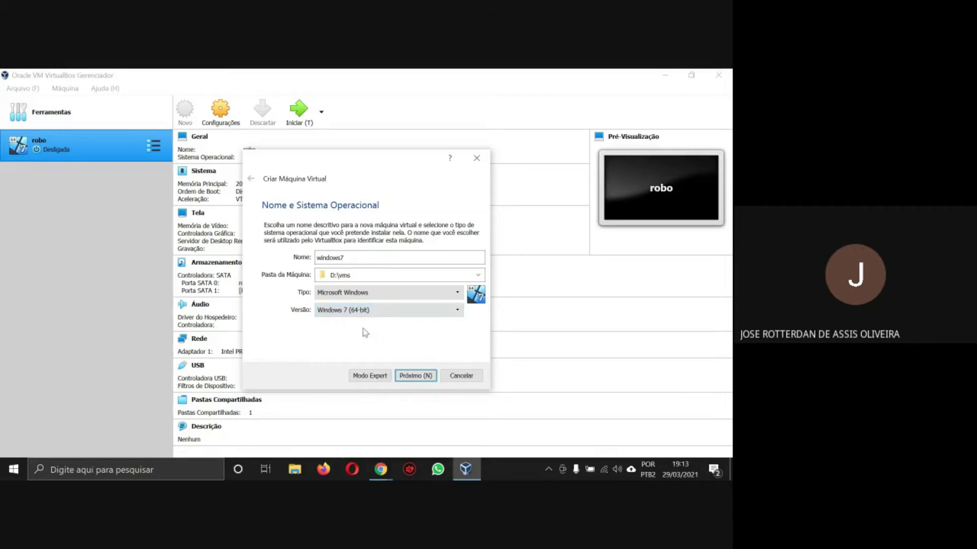
- Change the memory from 2048 to 1024 MB and advance to the hard disk page
left_click(420, 379)
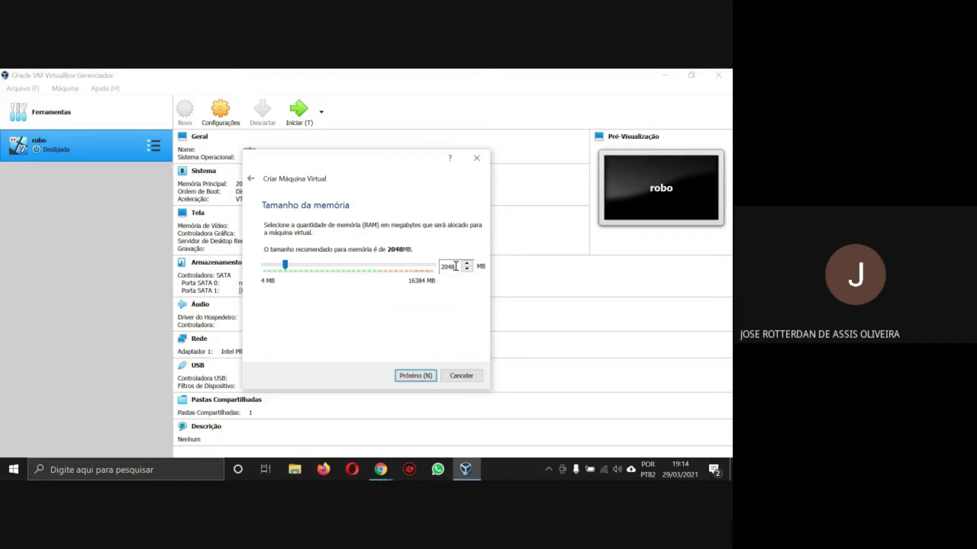
left_click_drag(455, 266, 441, 267)
type("1024")
left_click(429, 377)
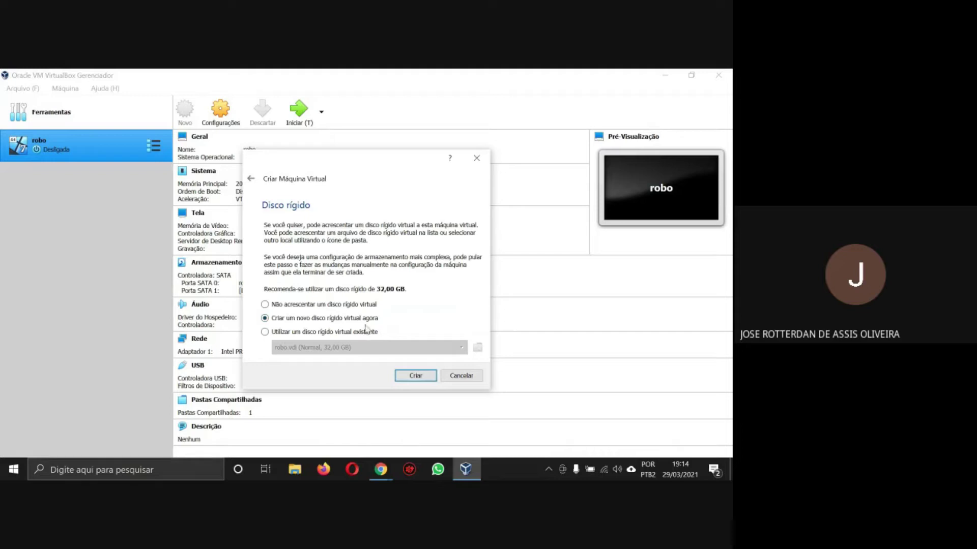
- Create a dynamically allocated VDI disk for windows7, resized from 32 to 50 GB
left_click(416, 376)
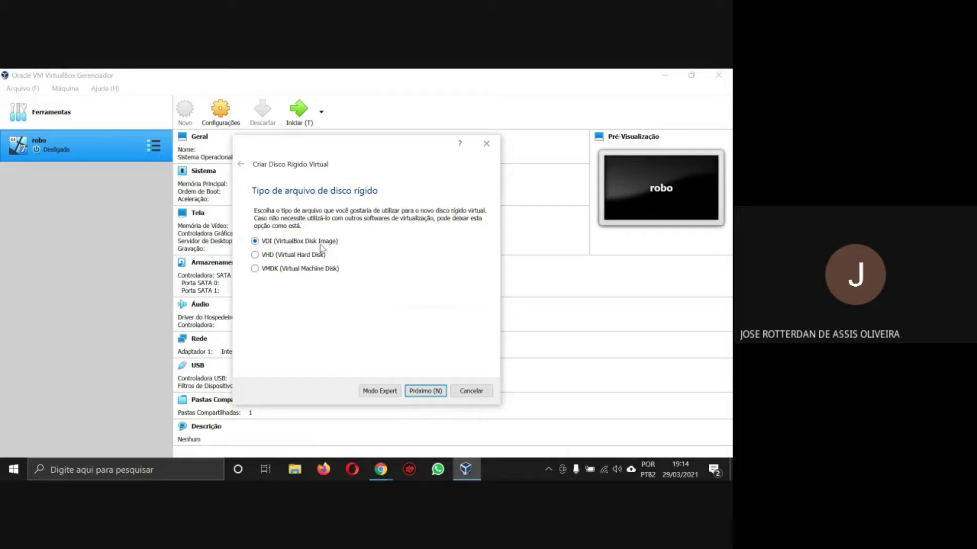
left_click(420, 391)
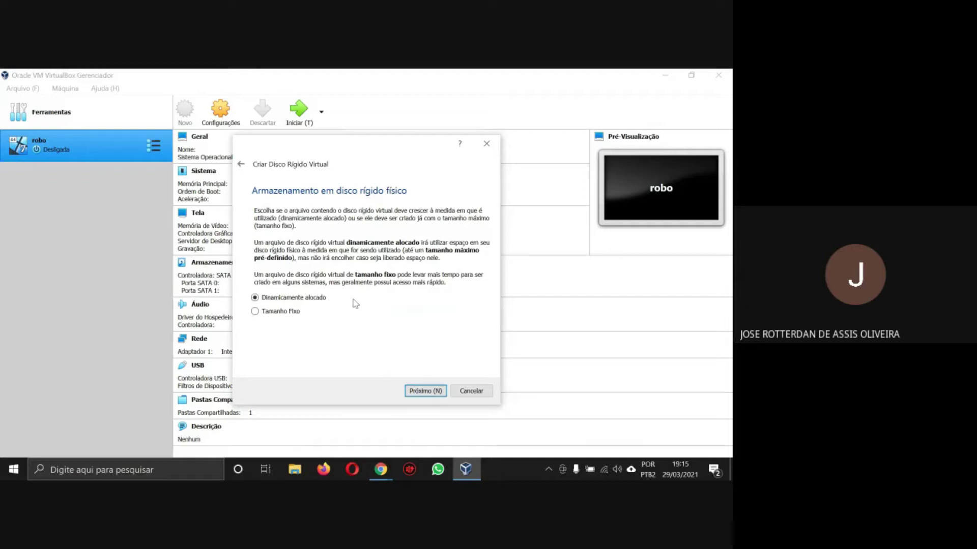
left_click(434, 392)
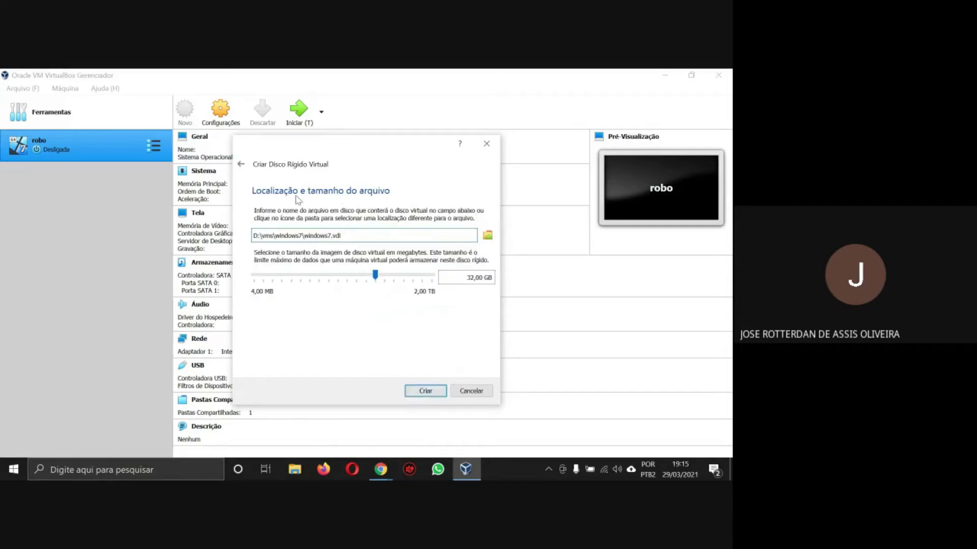
left_click(458, 281)
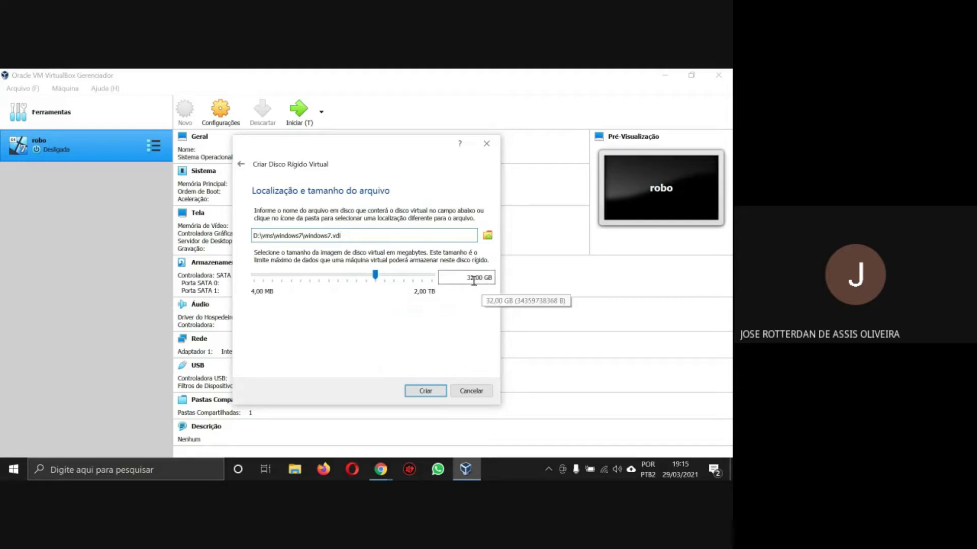
left_click_drag(475, 278, 466, 278)
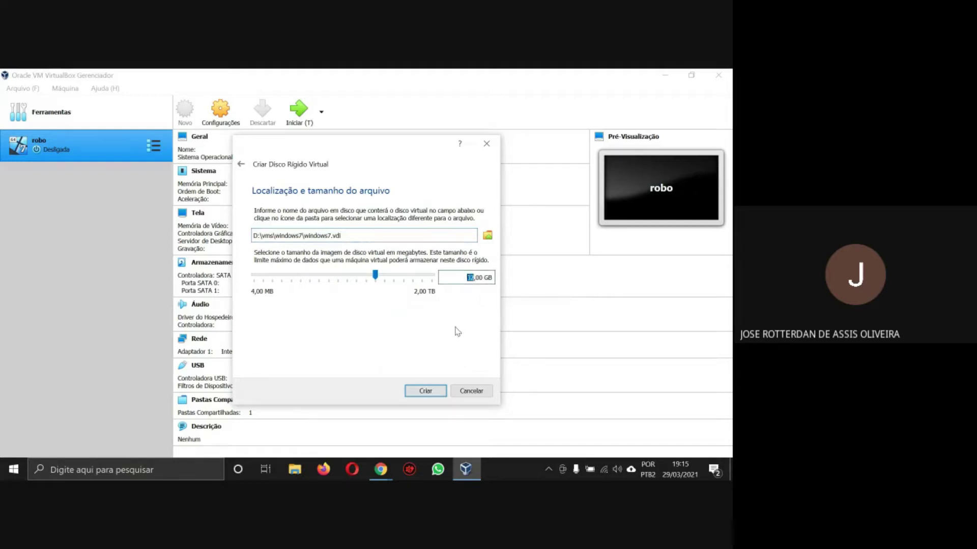
type("50")
left_click(419, 391)
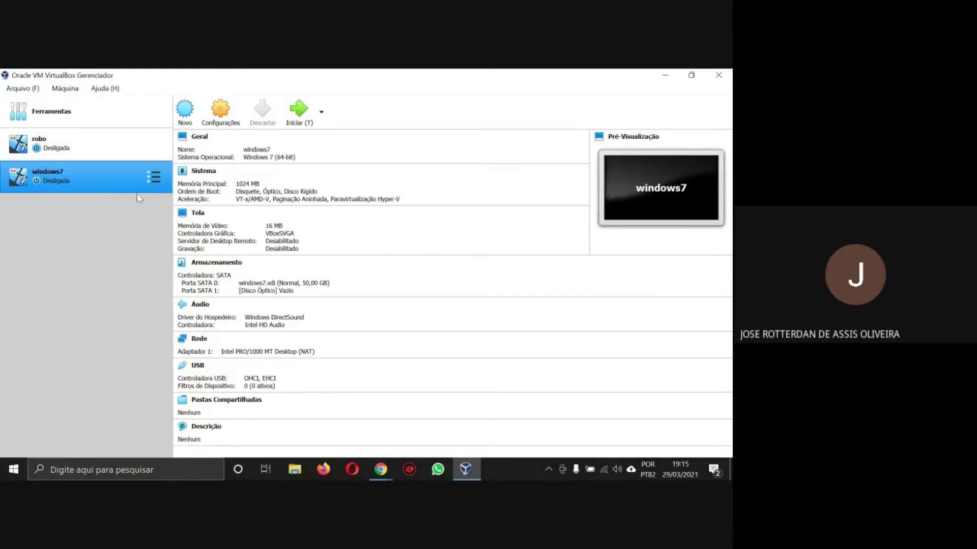
- Launch the windows7 machine with Iniciar
left_click(301, 109)
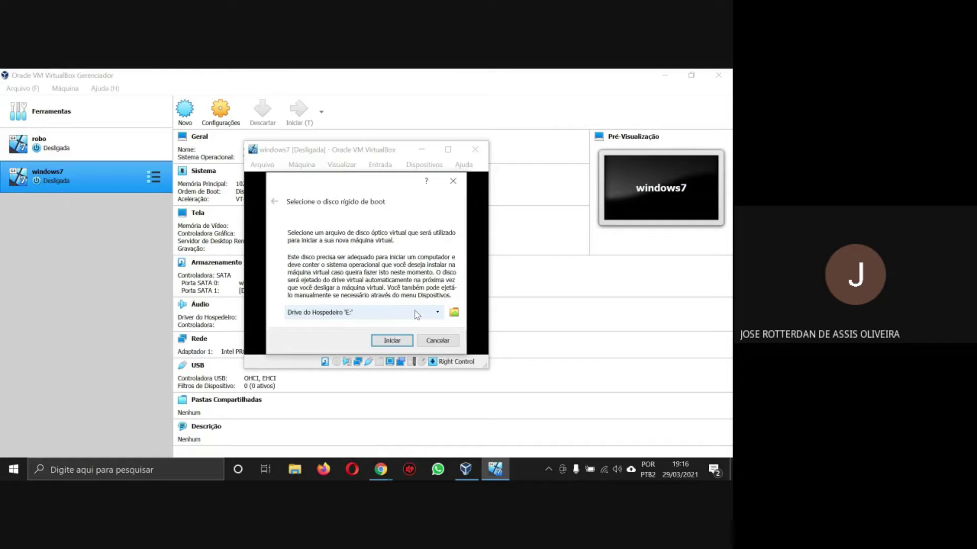
- Add windows7todasversoes.iso as the boot disk and start the machine from it
left_click(454, 314)
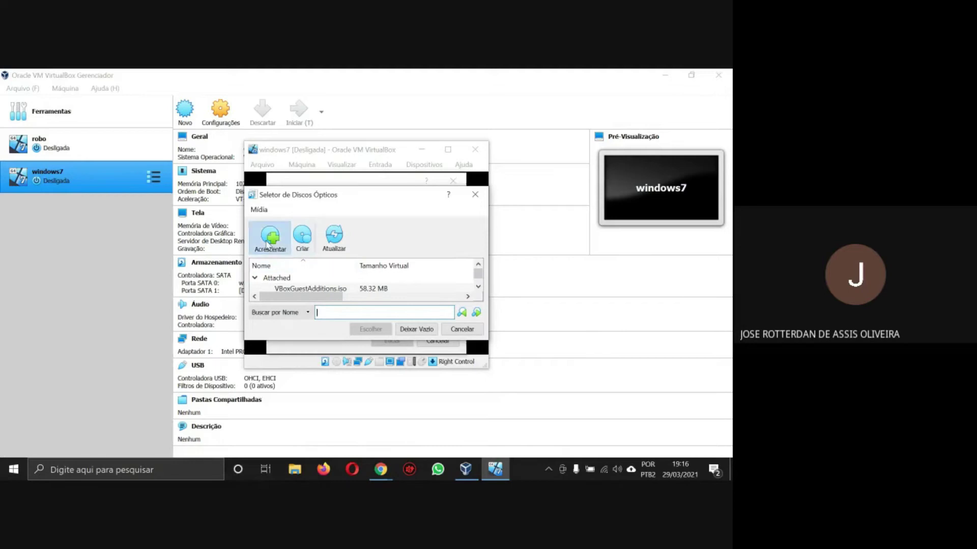
left_click(267, 243)
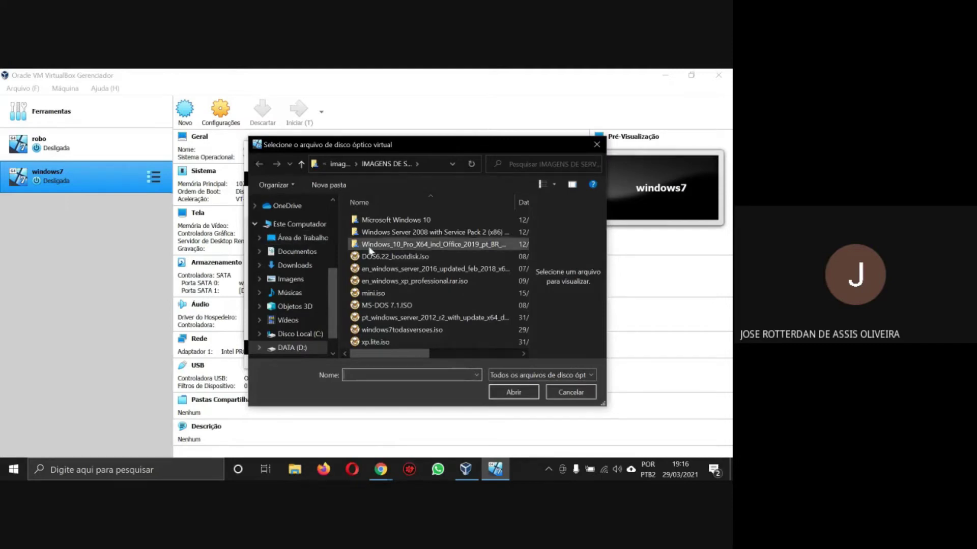
scroll(391, 270, "right", 1)
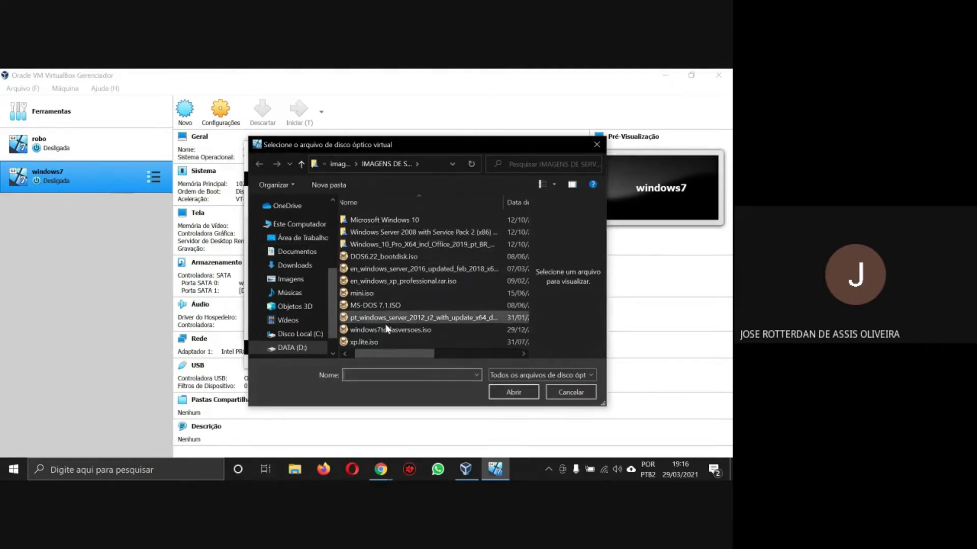
left_click_drag(388, 355, 361, 354)
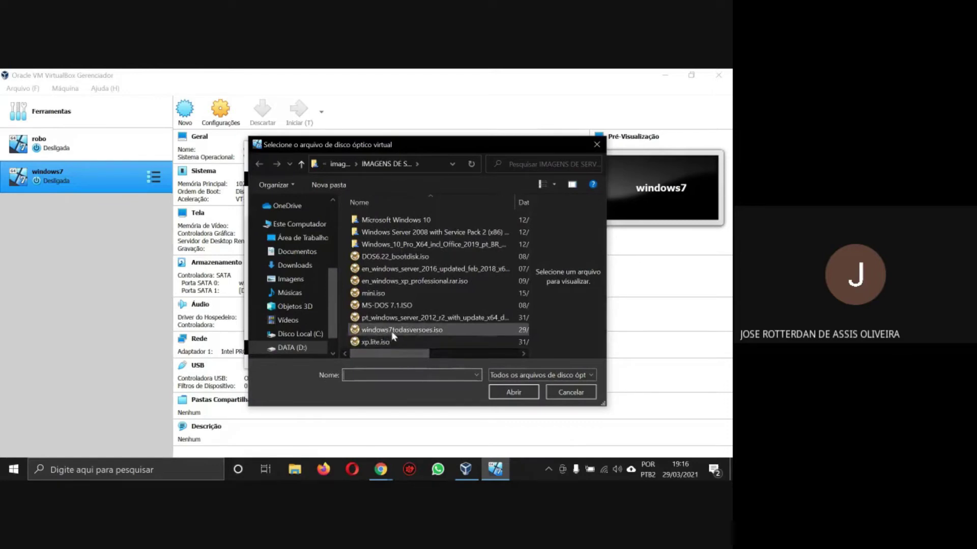
left_click(405, 330)
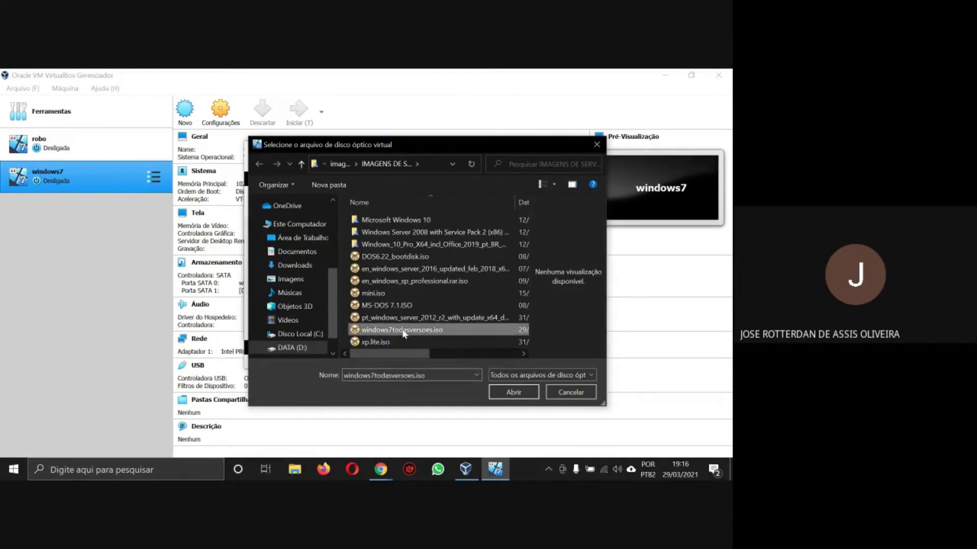
left_click(506, 392)
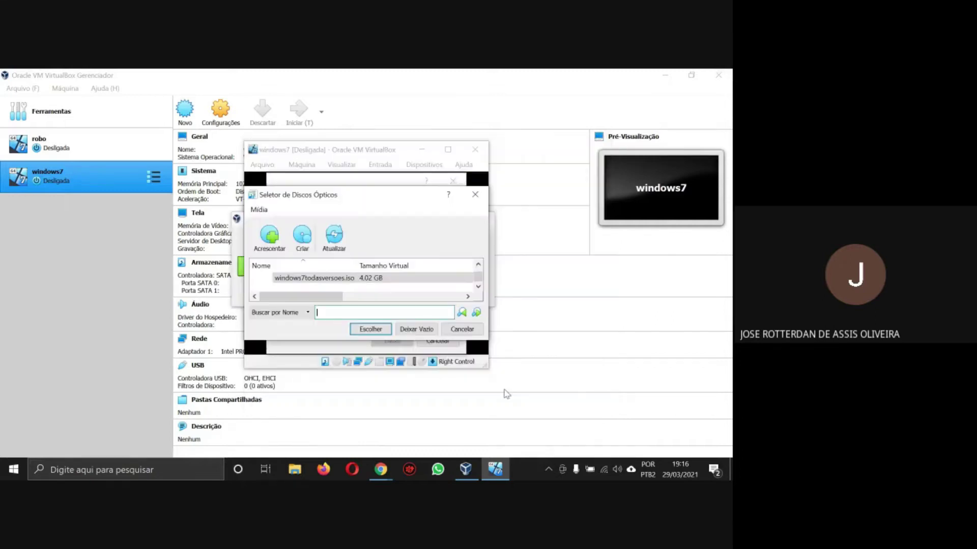
left_click(427, 278)
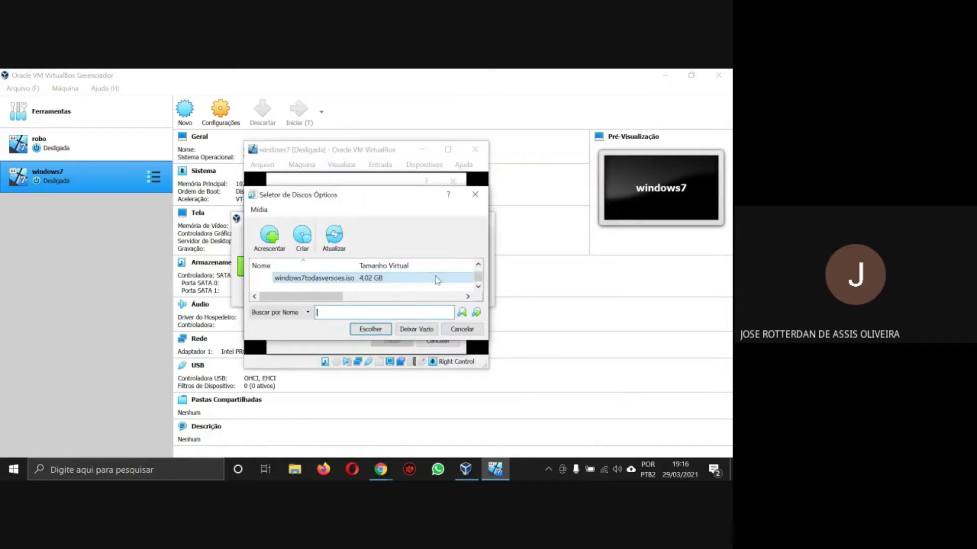
left_click(371, 329)
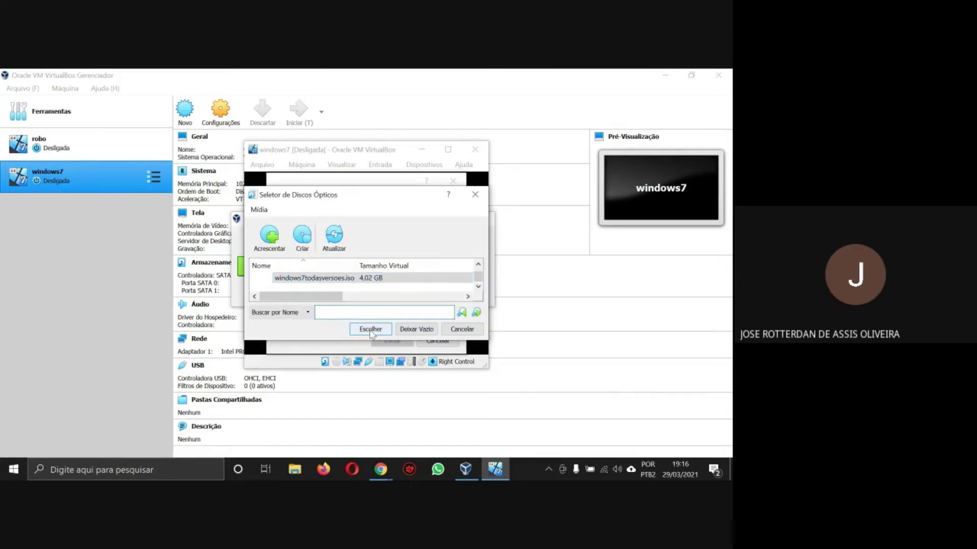
left_click(371, 329)
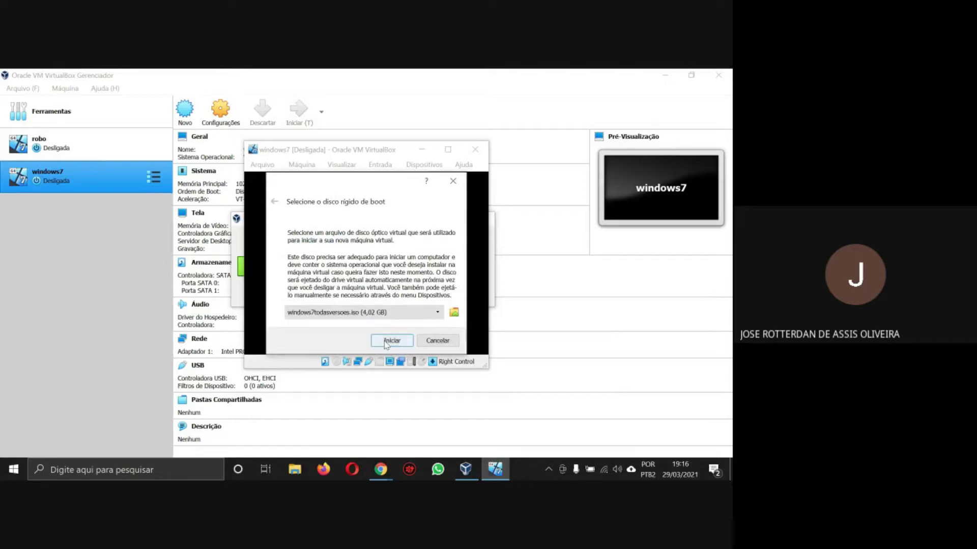
left_click(384, 341)
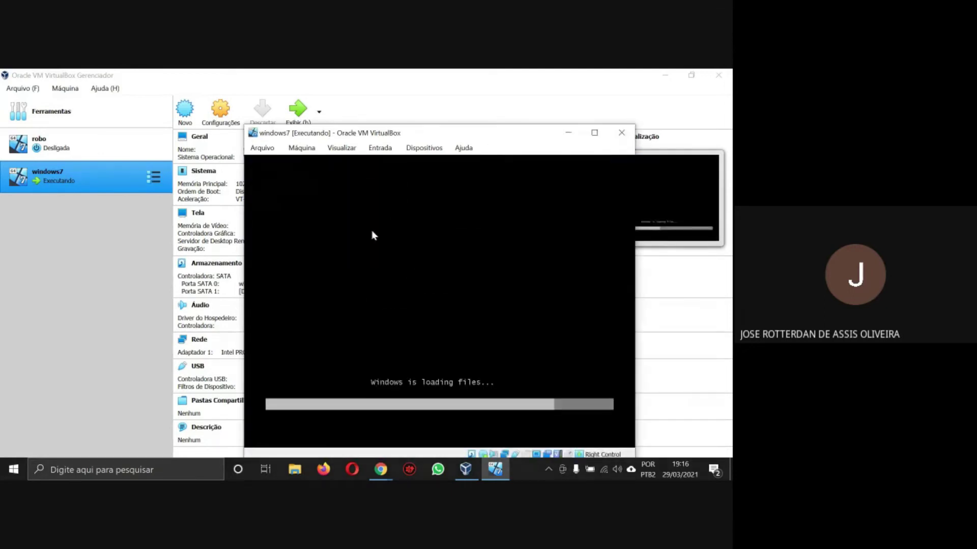
- Maximize the running windows7 VM window and bring up Windows search
left_click_drag(415, 138, 389, 128)
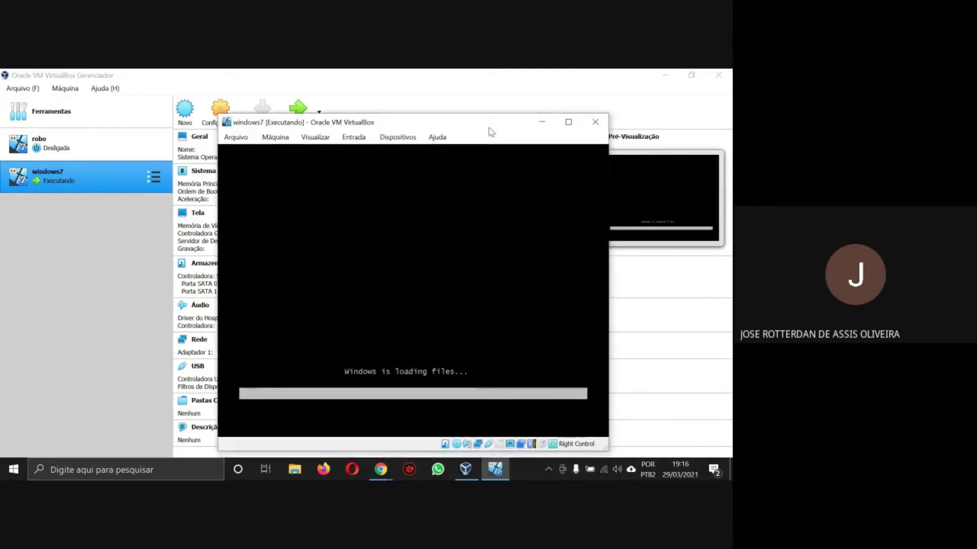
left_click(568, 122)
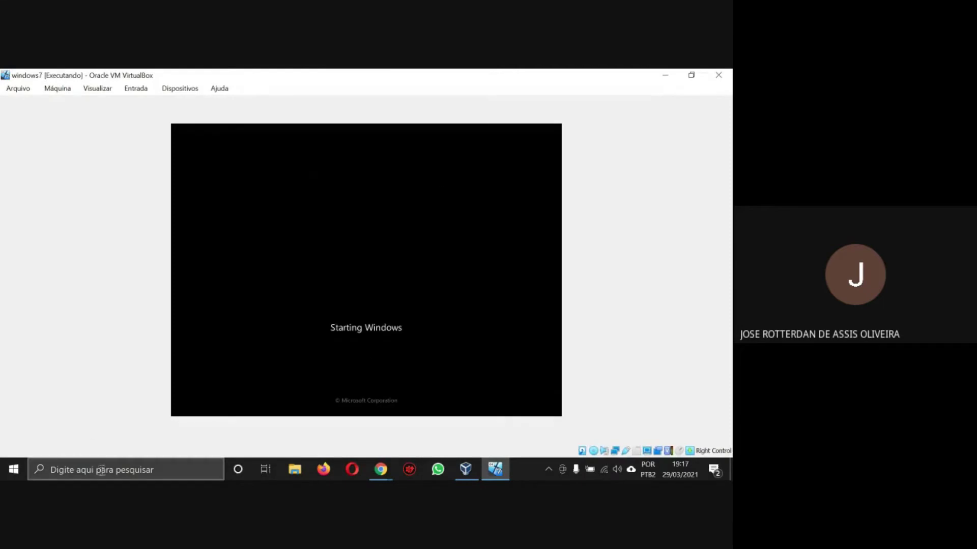
left_click(102, 470)
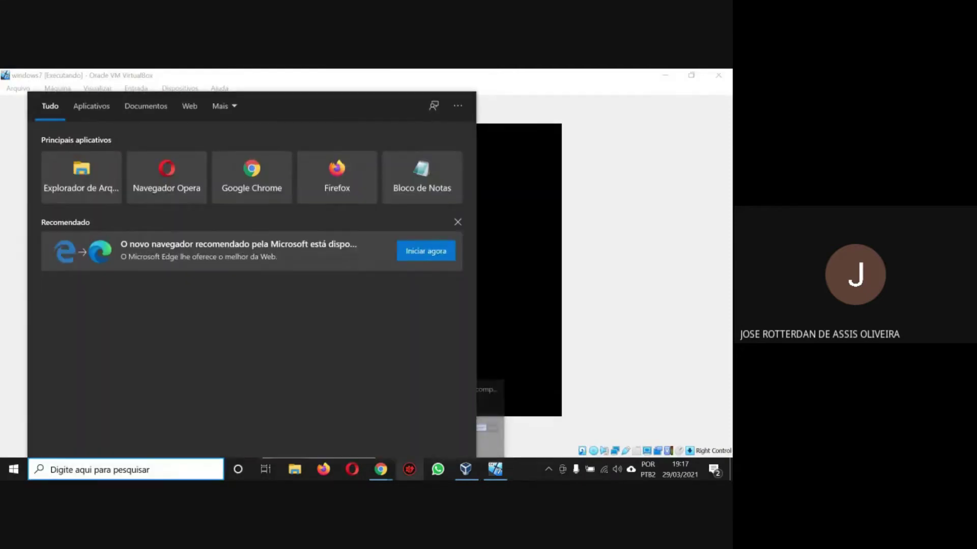
- Launch the Lupa magnifier from search and minimize its window
type("lupa")
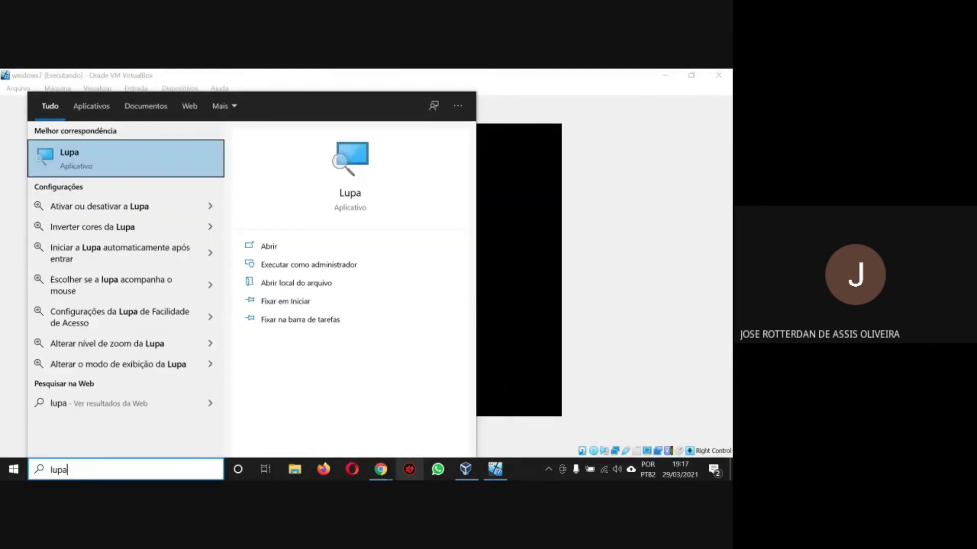
key("Return")
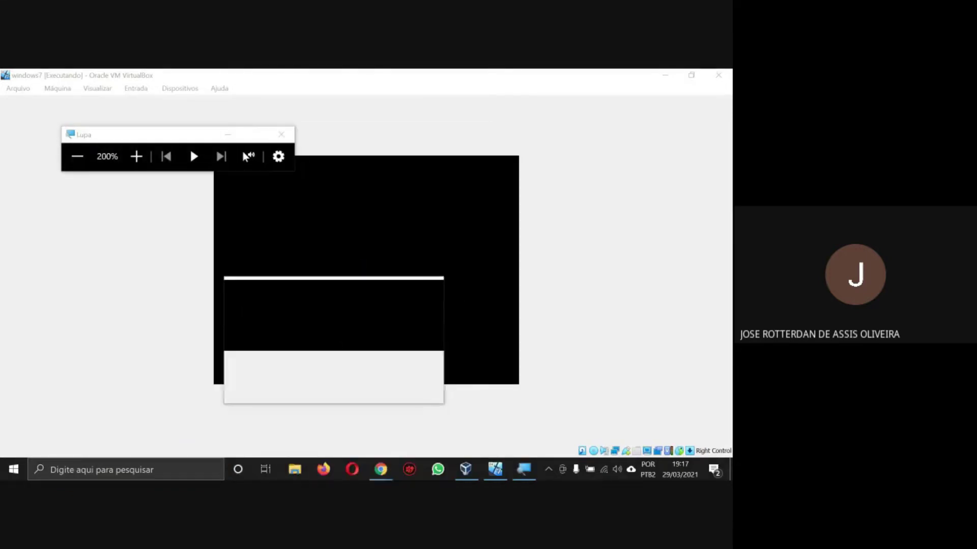
left_click(231, 134)
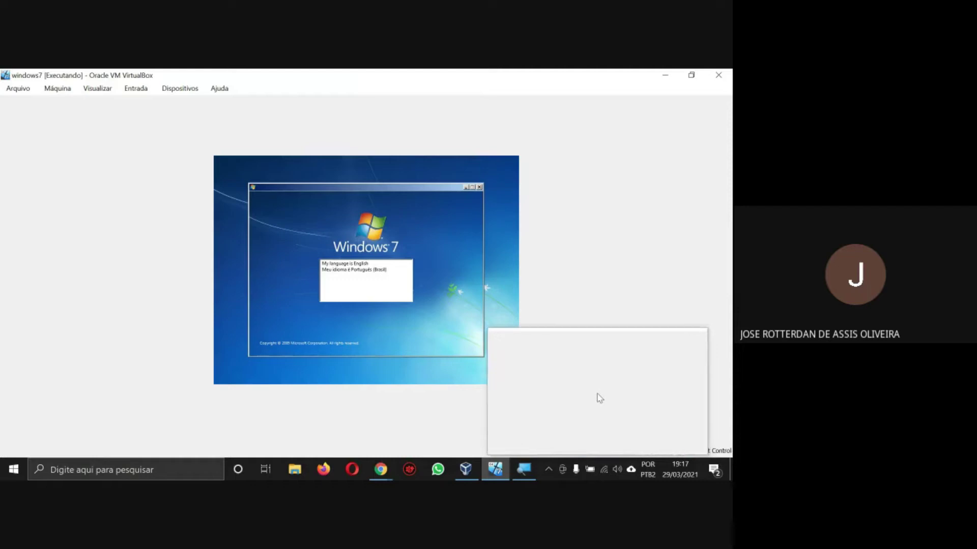
- Choose Português (Brasil) language with the Português (Brasil - ABNT2) keyboard and continue
left_click(352, 273)
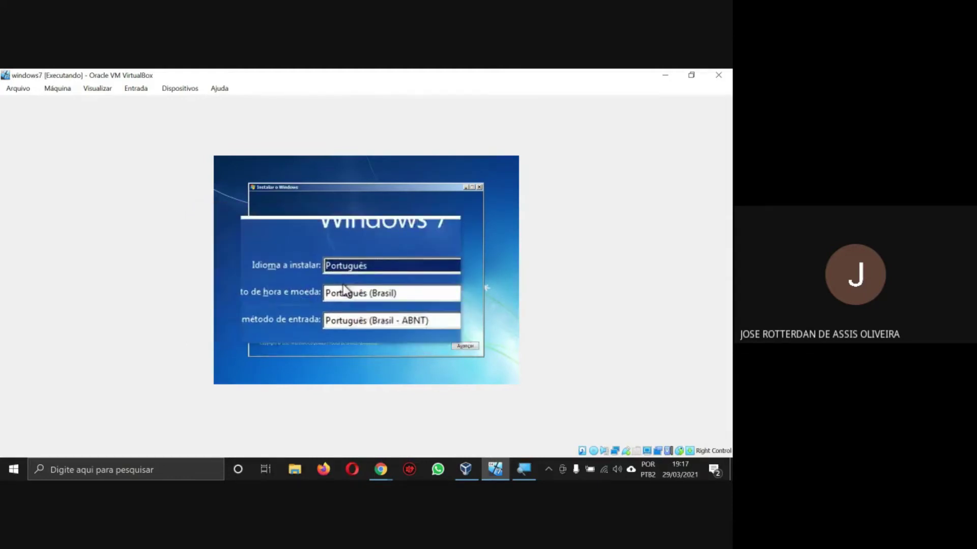
left_click(367, 304)
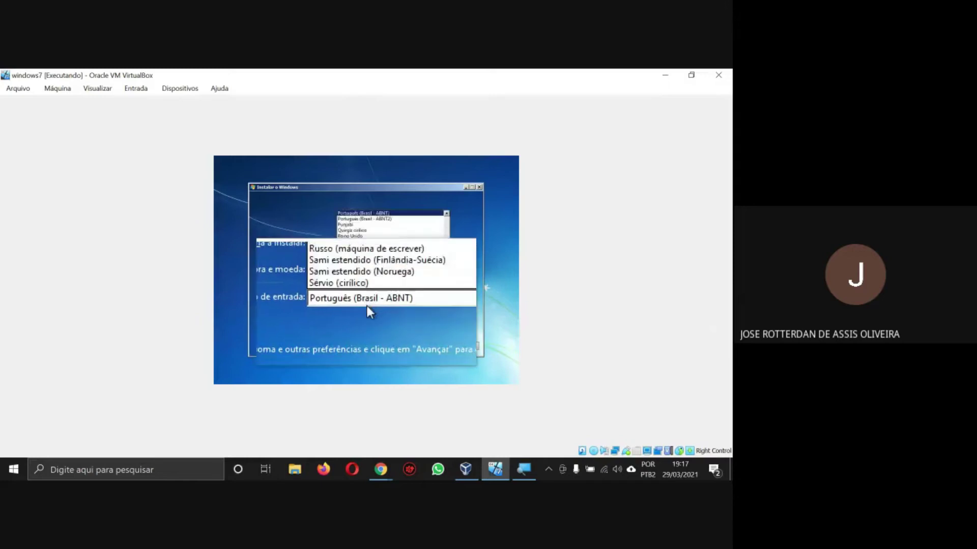
left_click(371, 219)
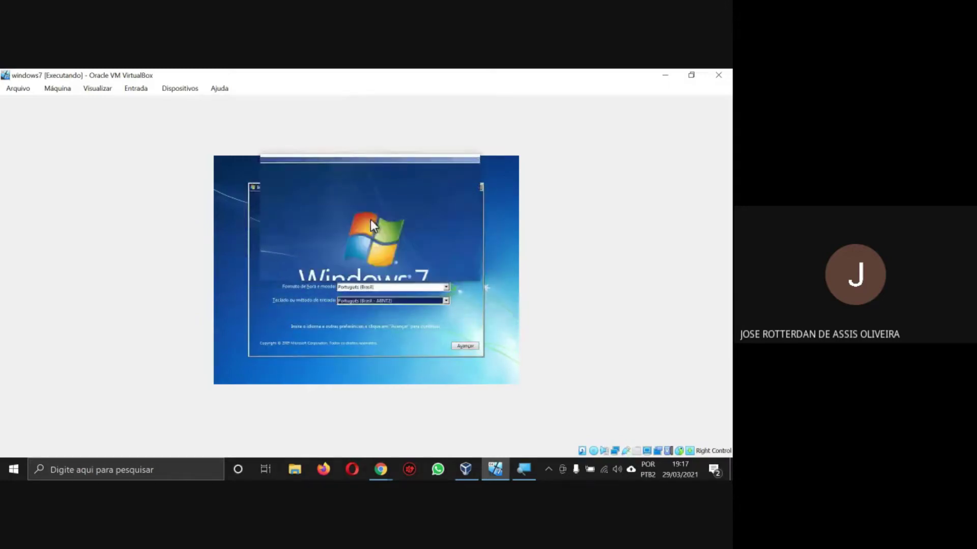
left_click(465, 347)
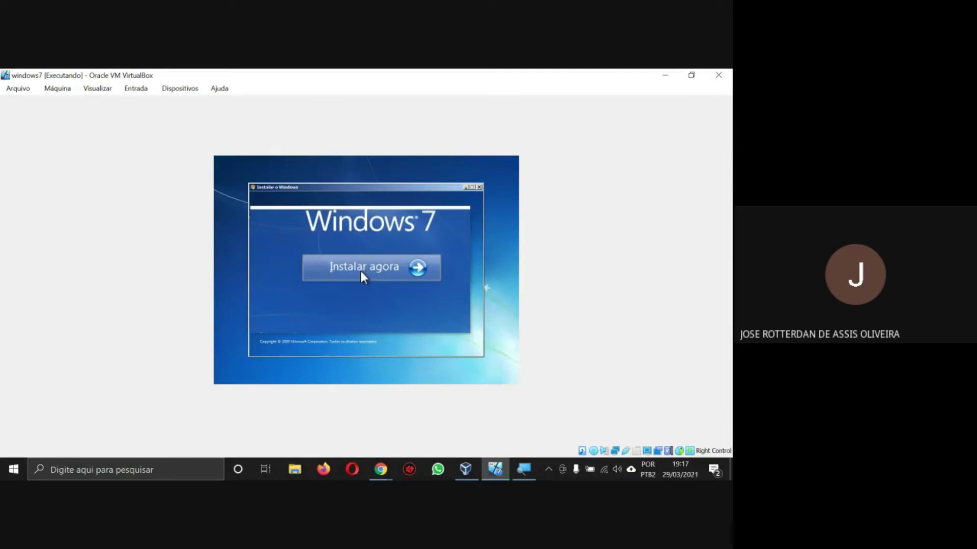
- Begin installing and select the Windows 7 Professional edition
left_click(360, 271)
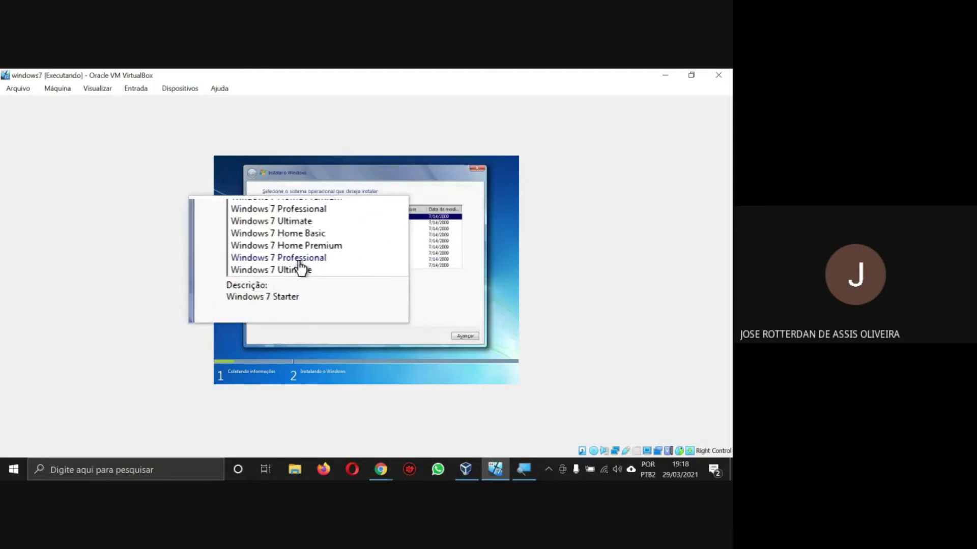
left_click(288, 260)
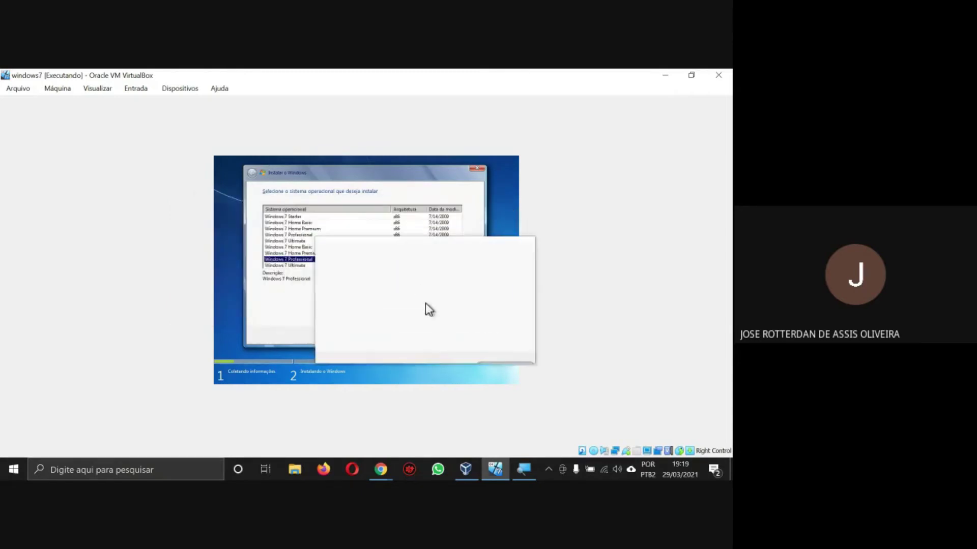
- Accept the license terms and choose the Personalizada (avançada) installation type
left_click(462, 337)
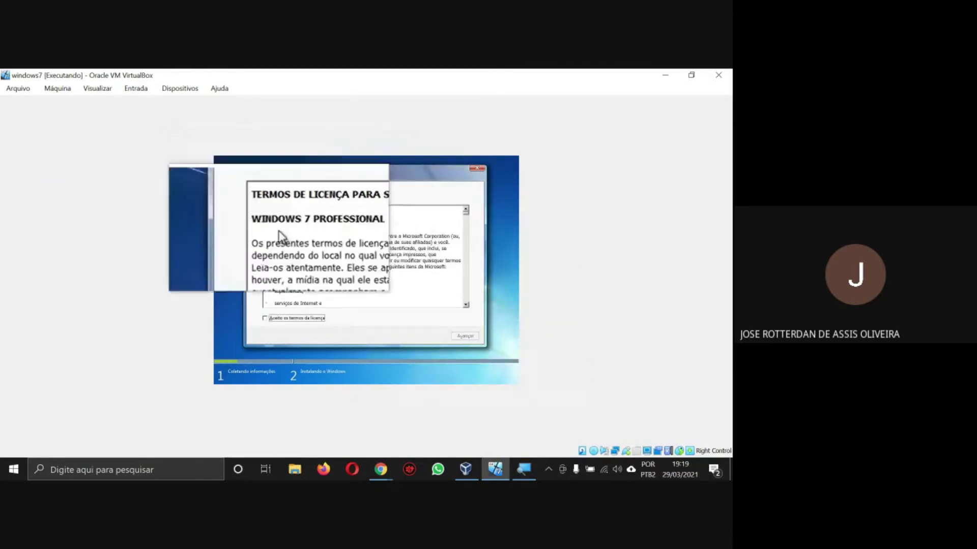
left_click(263, 318)
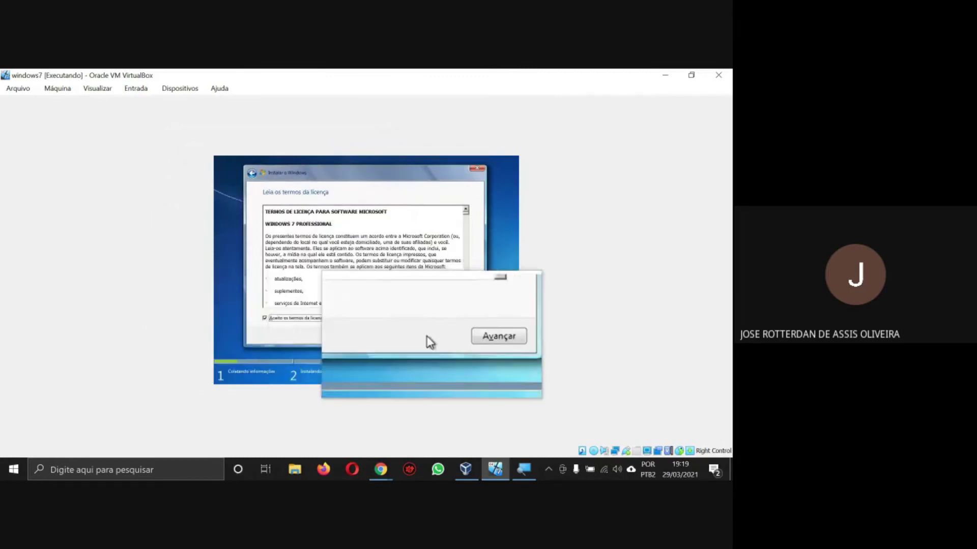
left_click(461, 338)
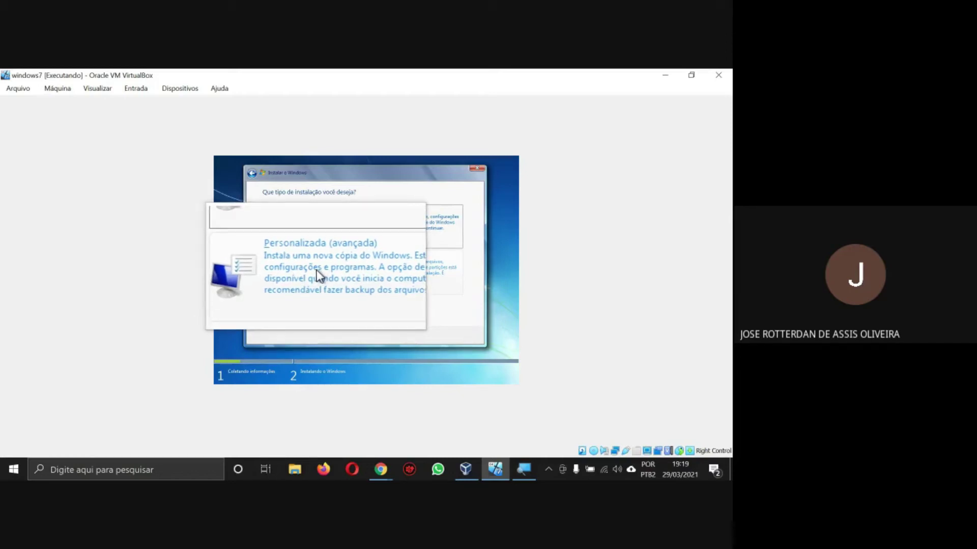
left_click(315, 276)
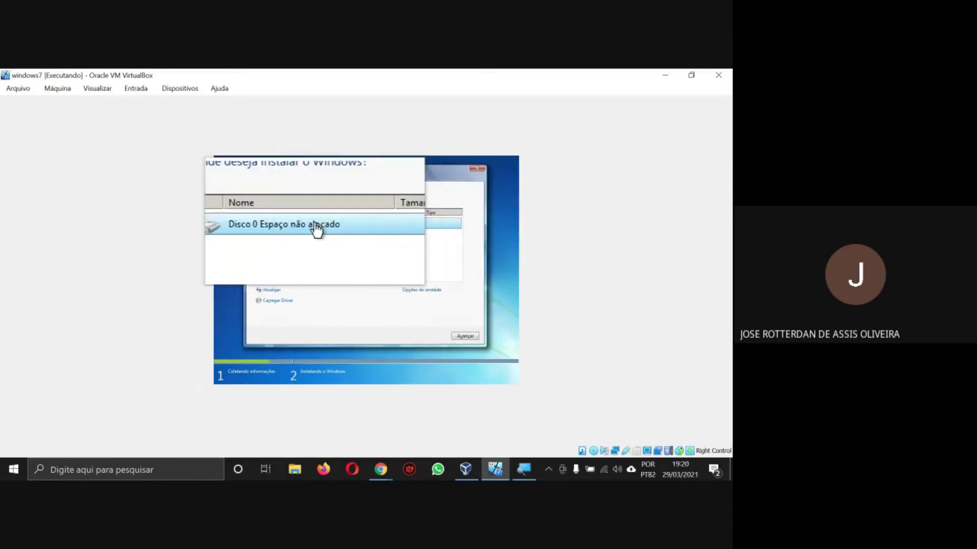
- Show the drive options (Excluir, Formatar, Novo) for the 50.0 GB unallocated Disco 0
left_click(416, 294)
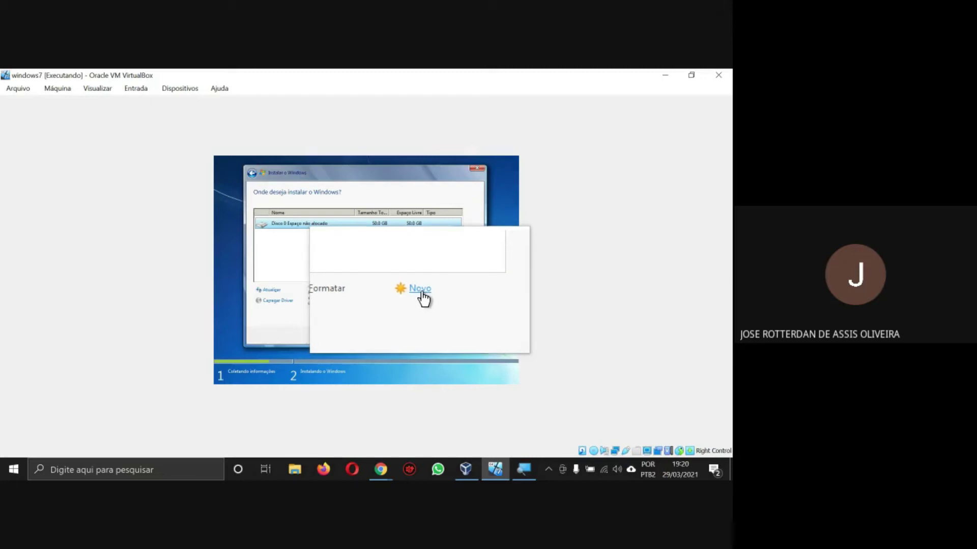
- Create a new 51200 MB partition on Disco 0 and accept the extra system-reserved partition
left_click(420, 291)
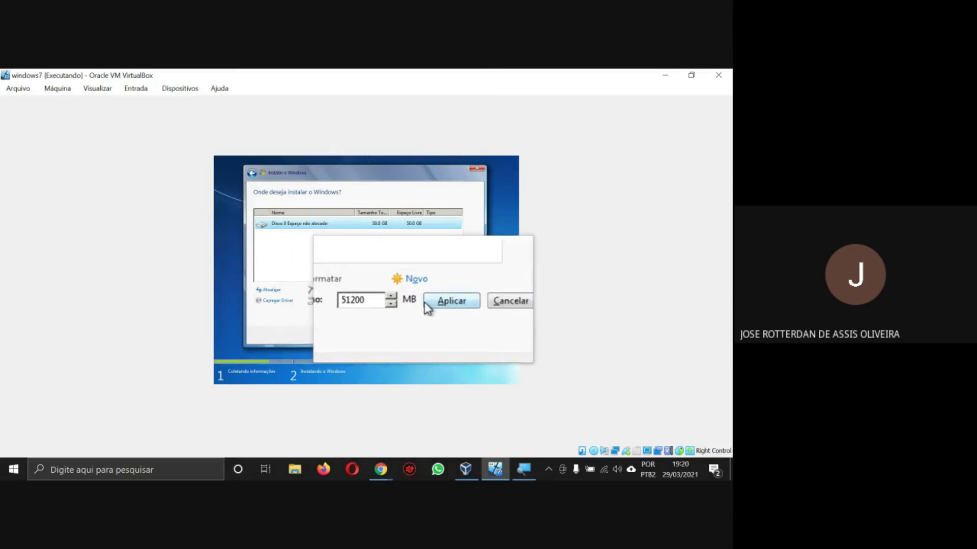
left_click(435, 301)
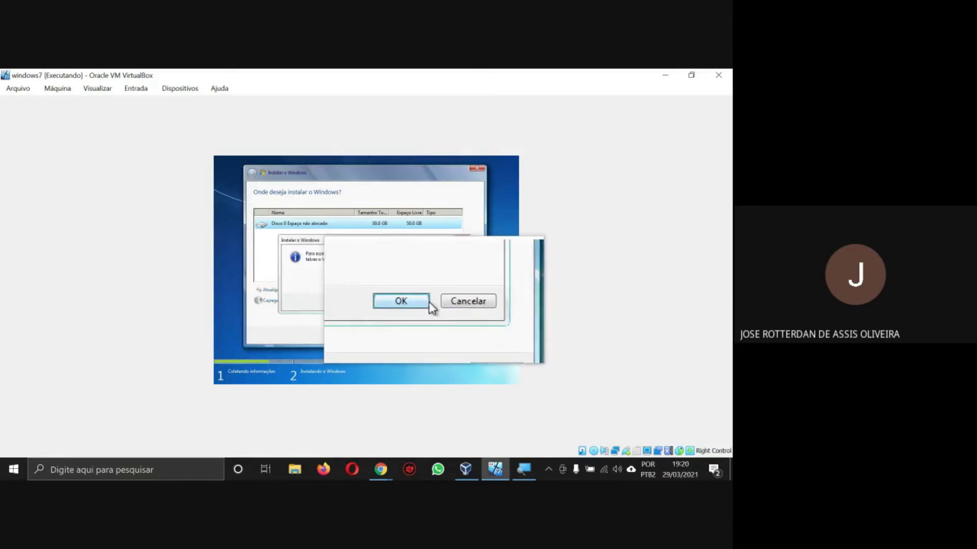
left_click(429, 301)
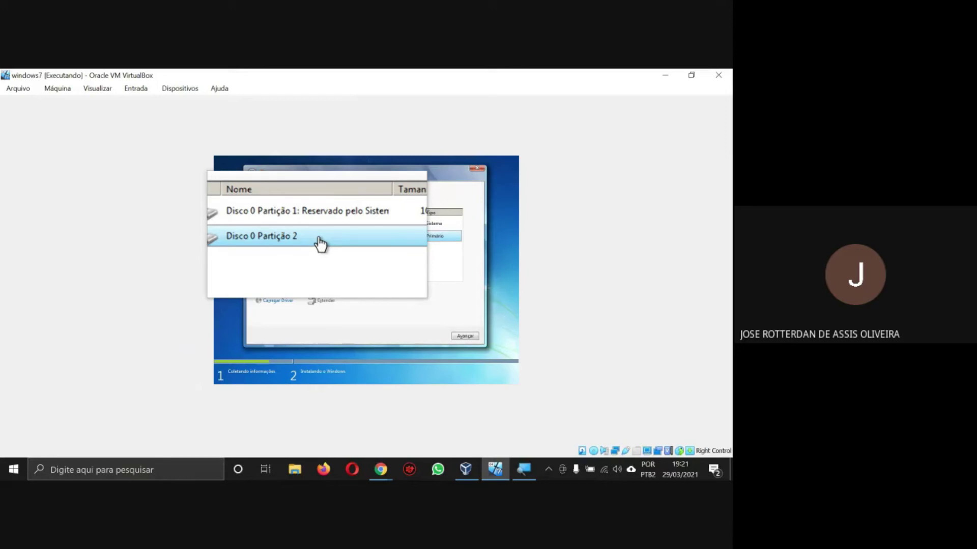
- Install Windows 7 onto Disco 0 Partição 2 until the user name page appears
left_click(464, 337)
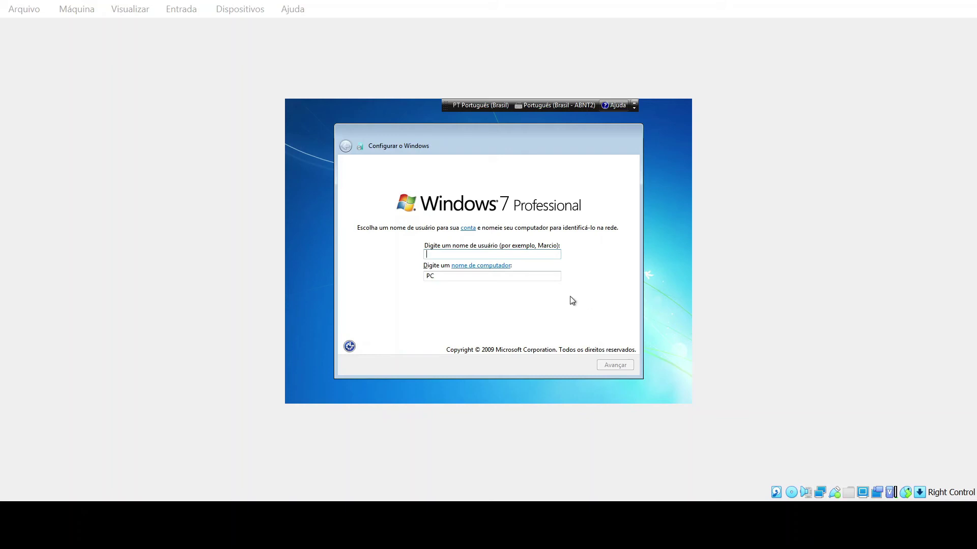
- Enter the Windows user name, name the computer 'micro', and continue to the password page
left_click(542, 256)
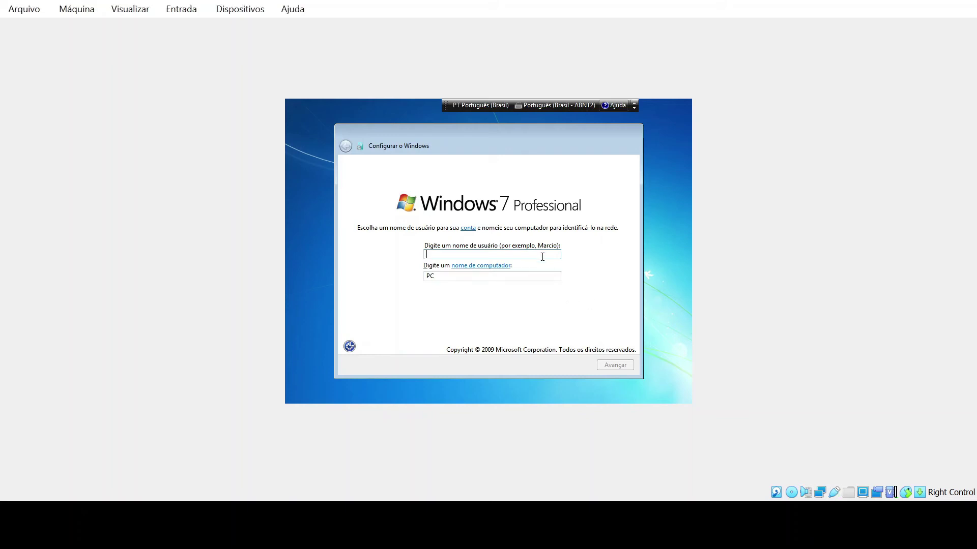
type("rotterdan")
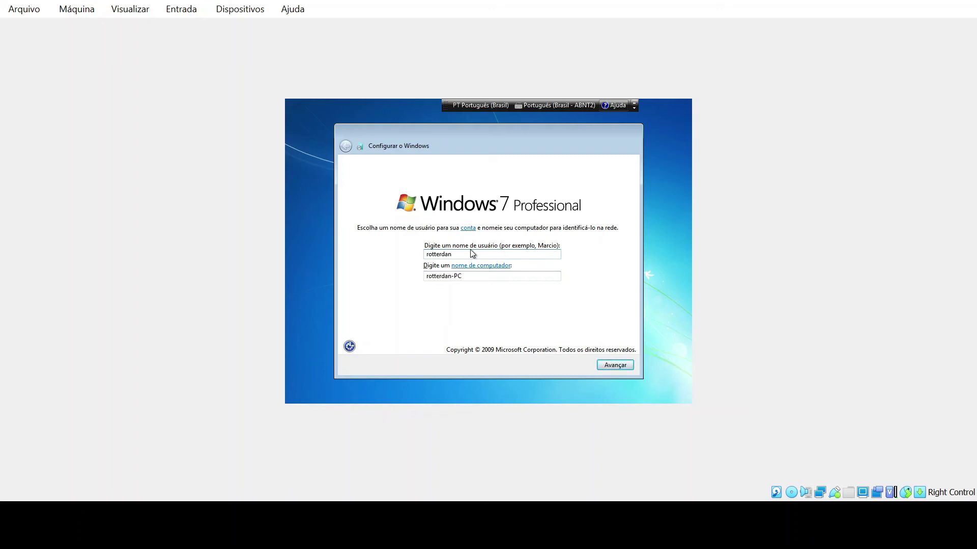
key("Tab")
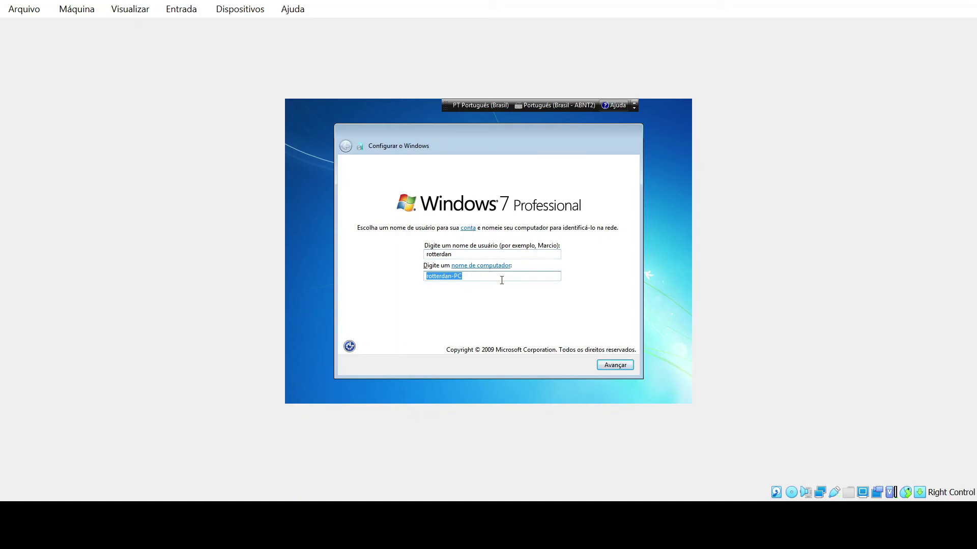
type("micro1")
left_click(615, 364)
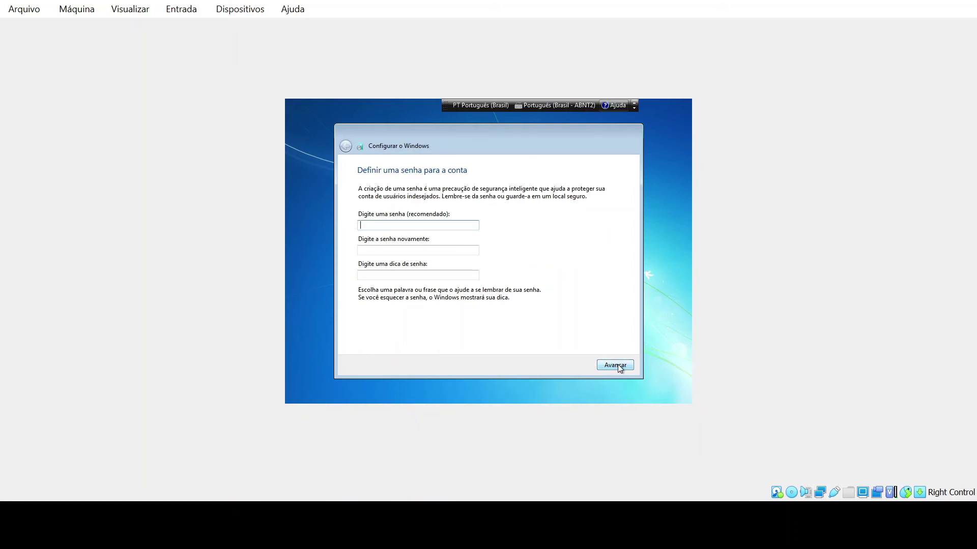
- Type the account password in both fields and add the hint 'so eu sei'
left_click(285, 534)
type("123")
left_click(435, 250)
type("123")
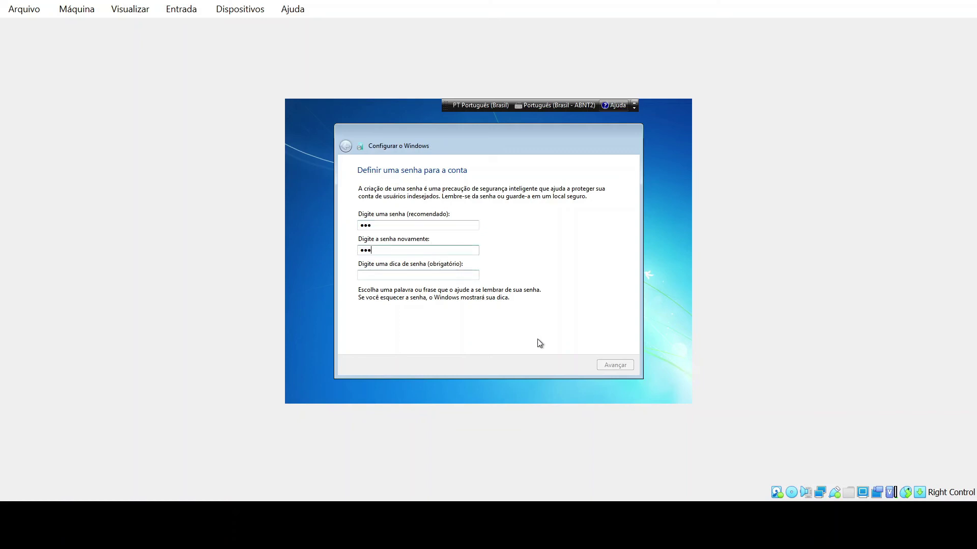
left_click(459, 276)
type("so eu sei")
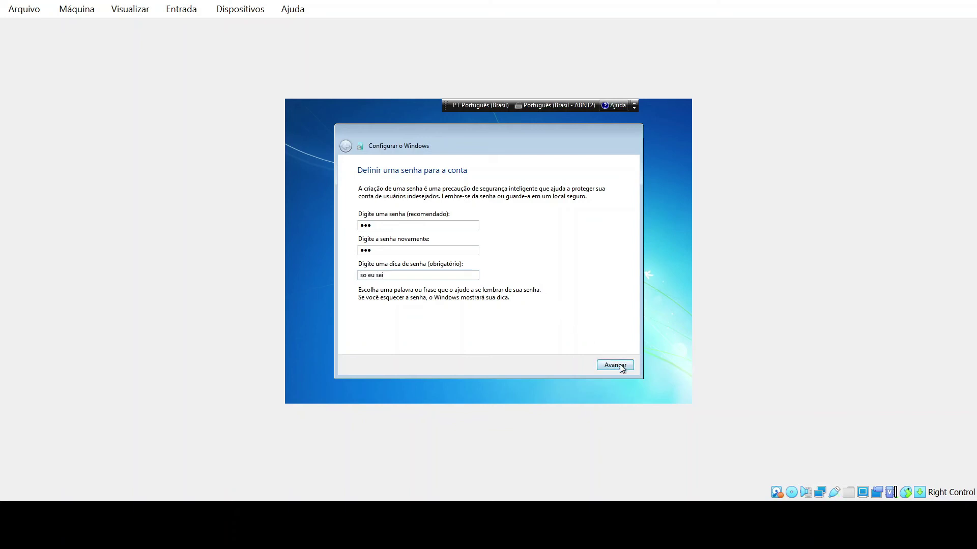
- Recheck the password and hint entries, then proceed to the product key page
double_click(457, 249)
double_click(457, 224)
double_click(451, 250)
double_click(449, 225)
double_click(447, 250)
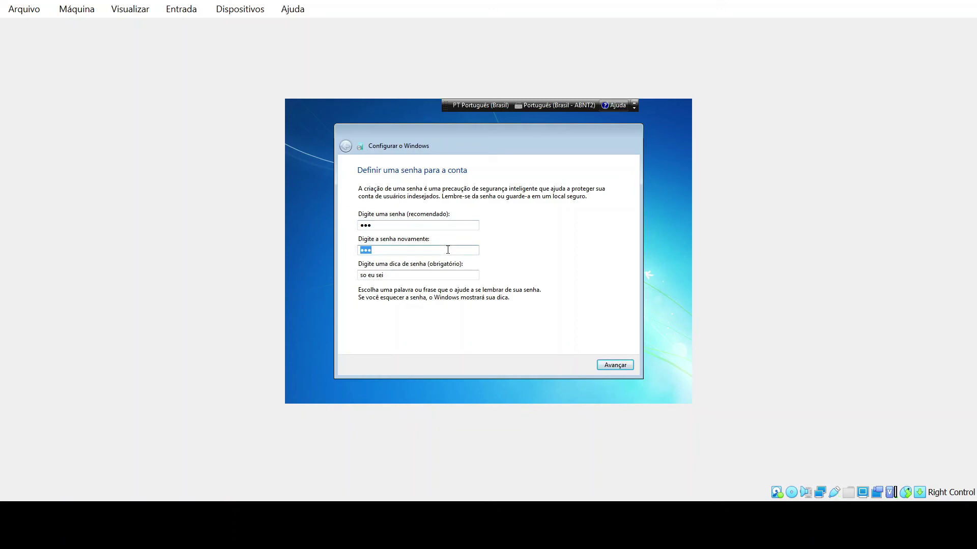
double_click(441, 228)
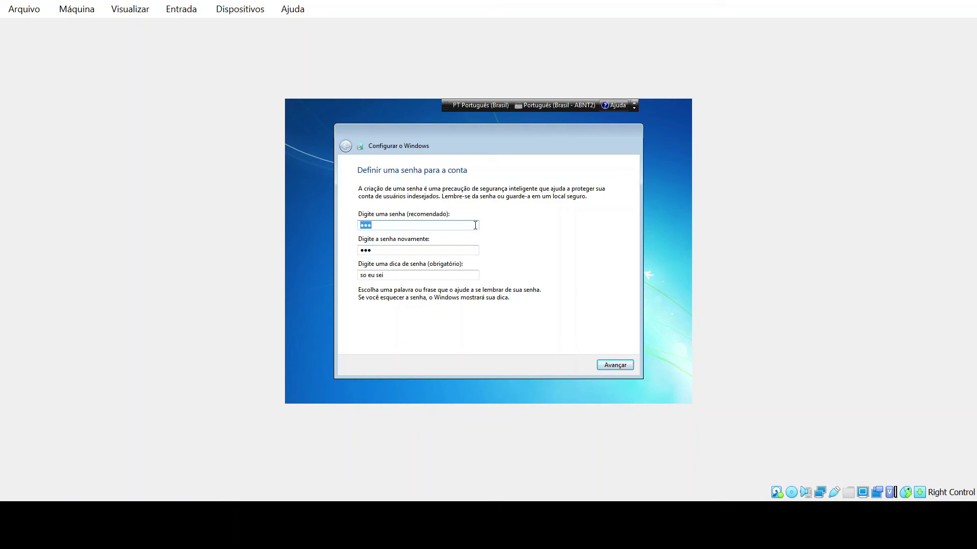
double_click(471, 250)
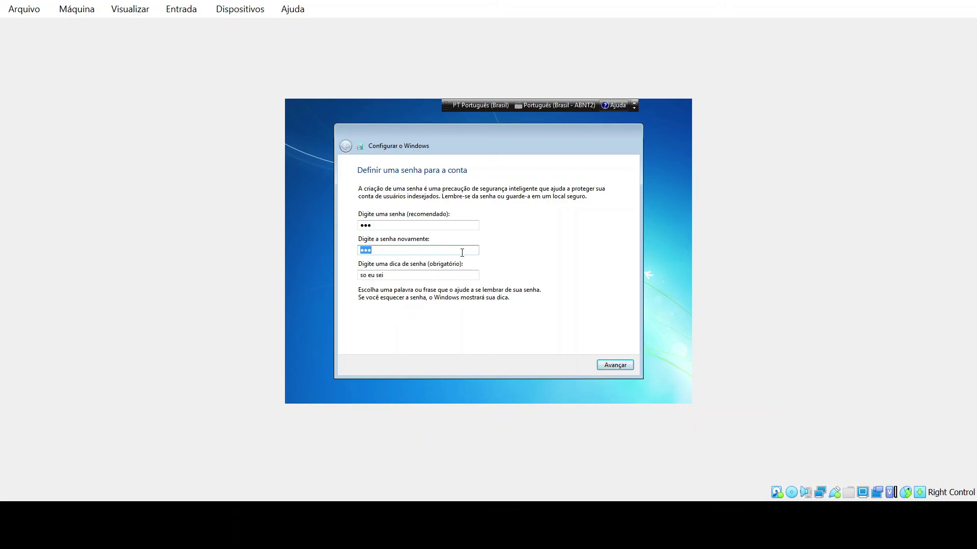
left_click(453, 275)
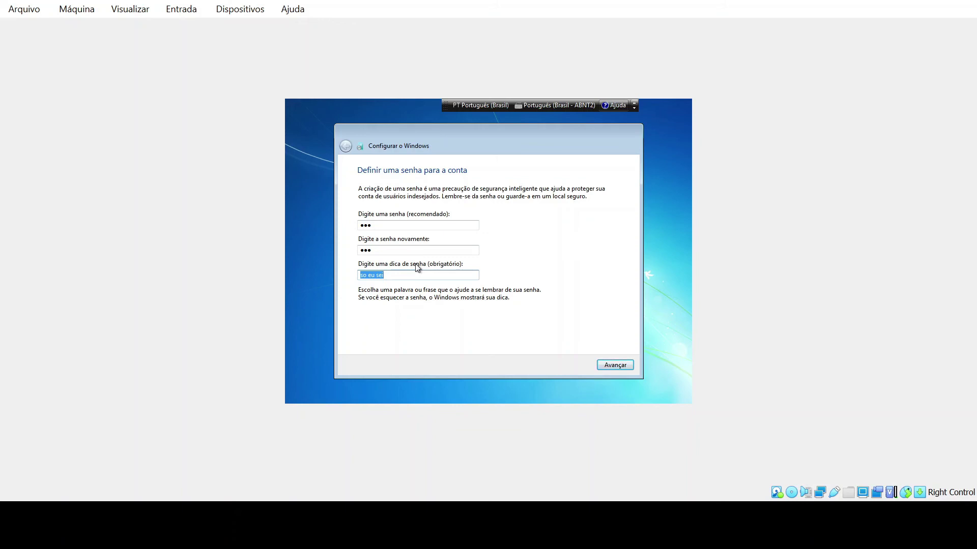
left_click(614, 365)
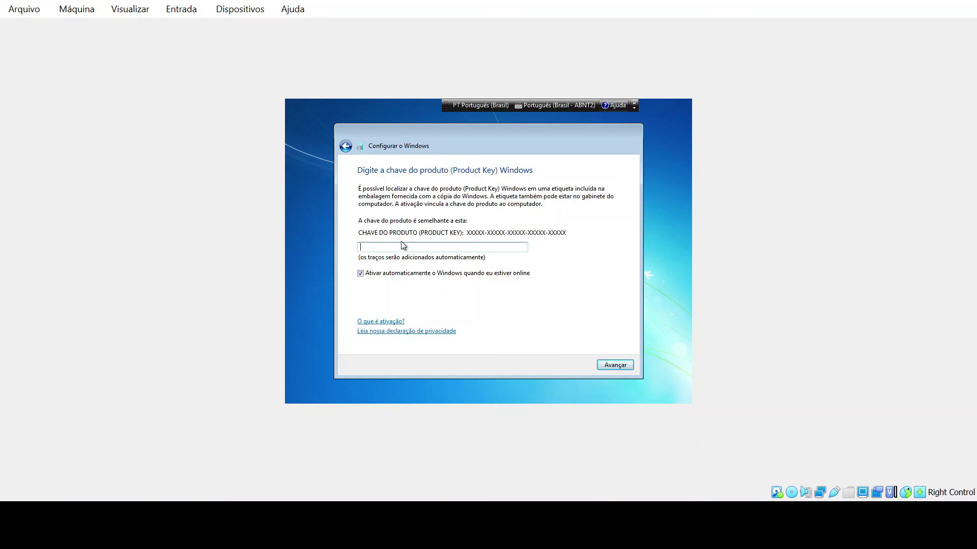
- Skip the product key without automatic activation and choose 'Perguntar depois' for updates
left_click(361, 274)
left_click(615, 365)
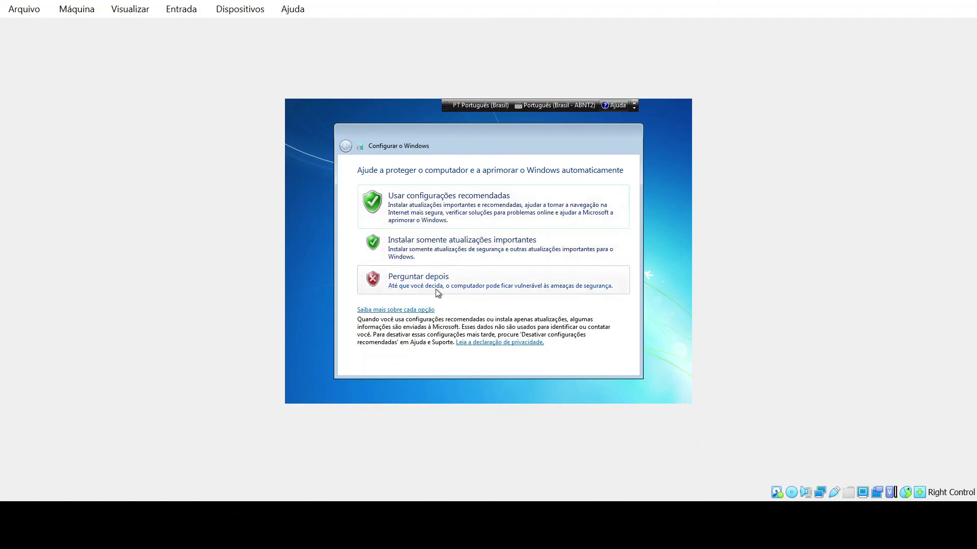
left_click(400, 284)
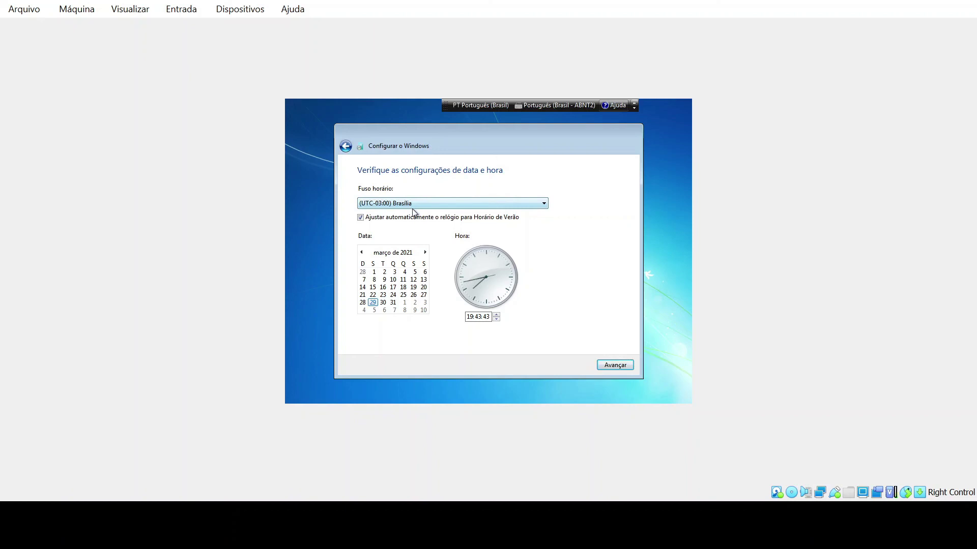
- Turn off automatic daylight-saving adjustment and set the network location to Rede pública
left_click(360, 217)
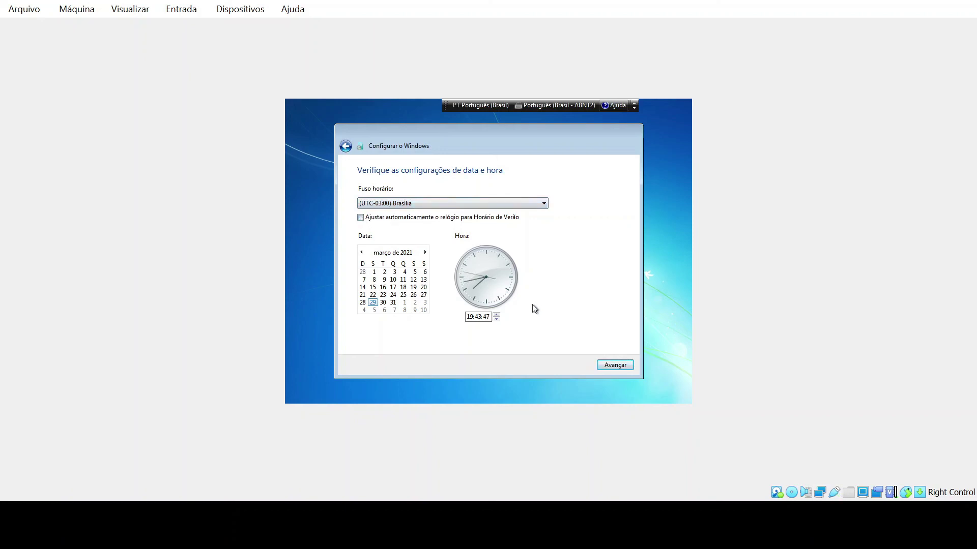
left_click(608, 366)
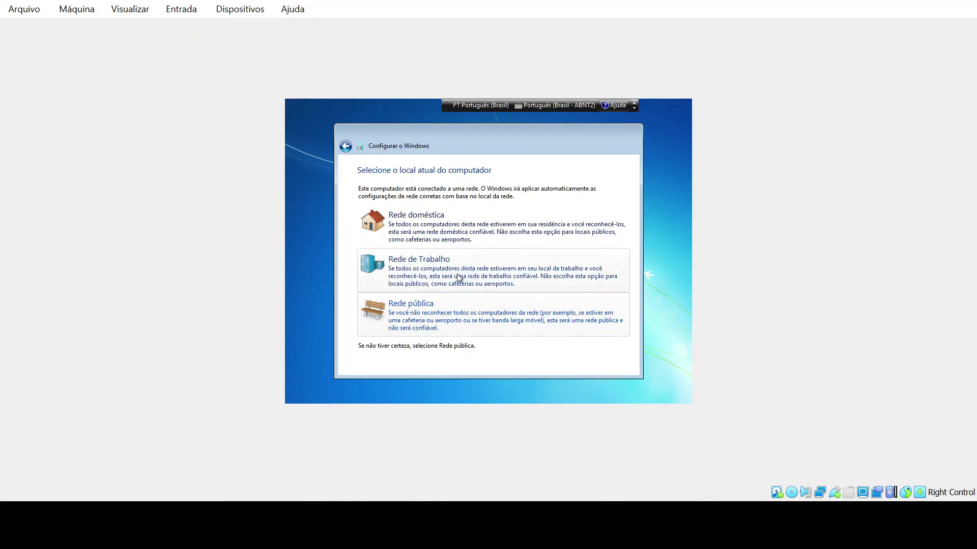
left_click(410, 318)
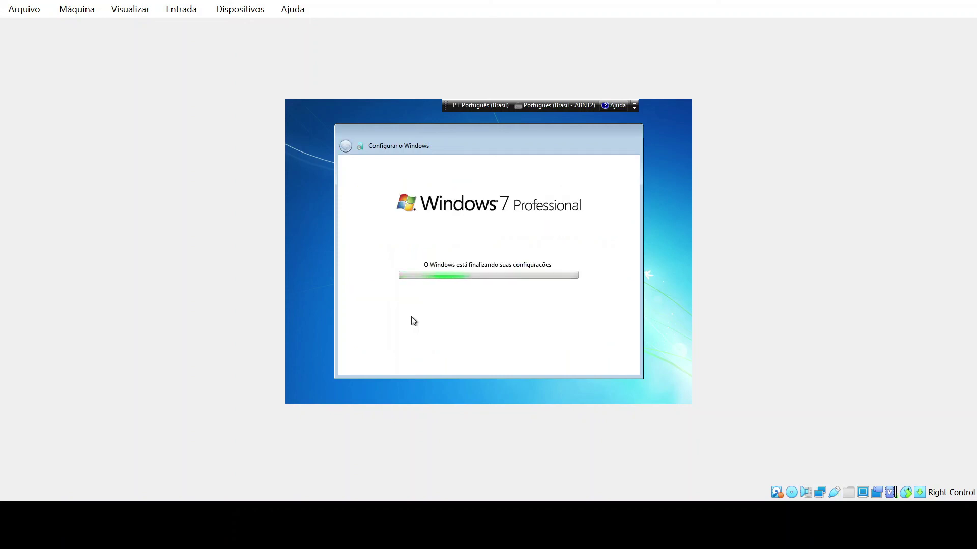